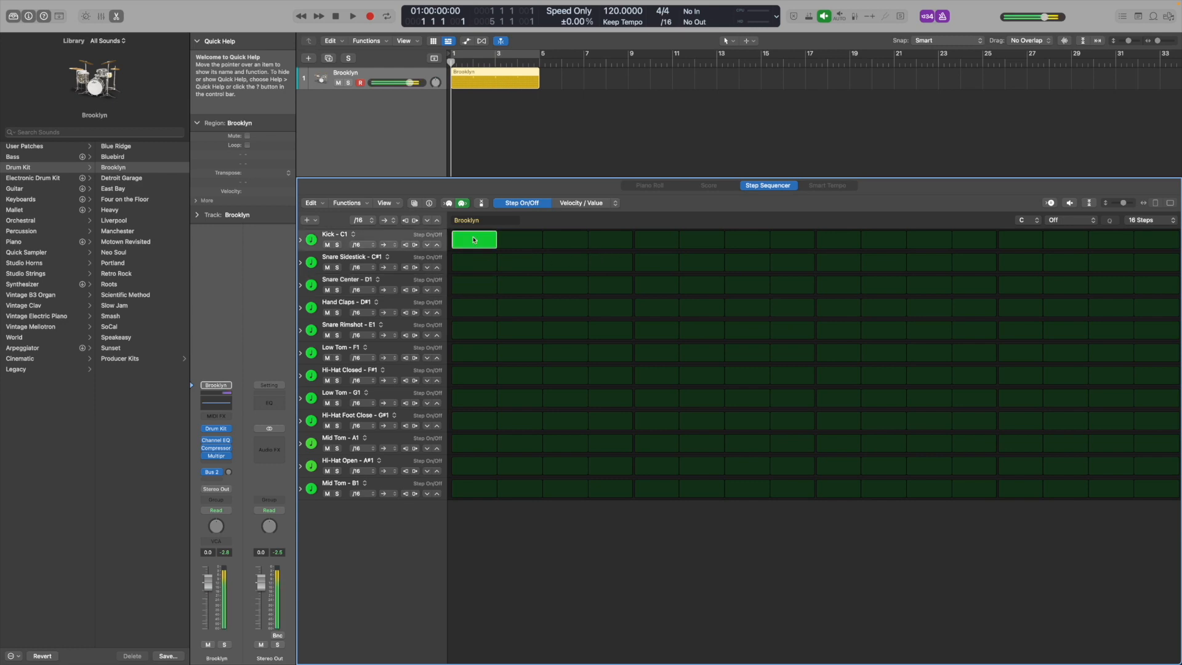
# - Add kick hits on steps 4, 7 and 11, a Snare Center hit on step 5 and a Hand Claps hit on step 13
pyautogui.click(615, 241)
pyautogui.click(653, 286)
pyautogui.click(748, 241)
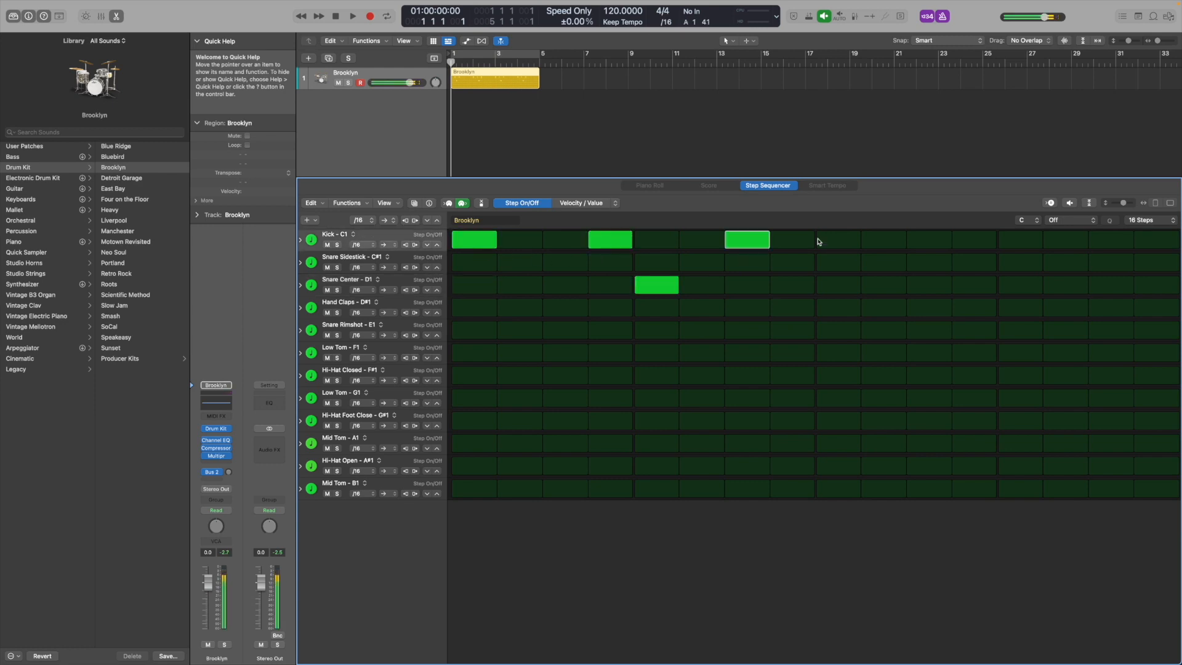
pyautogui.click(928, 240)
pyautogui.click(1021, 307)
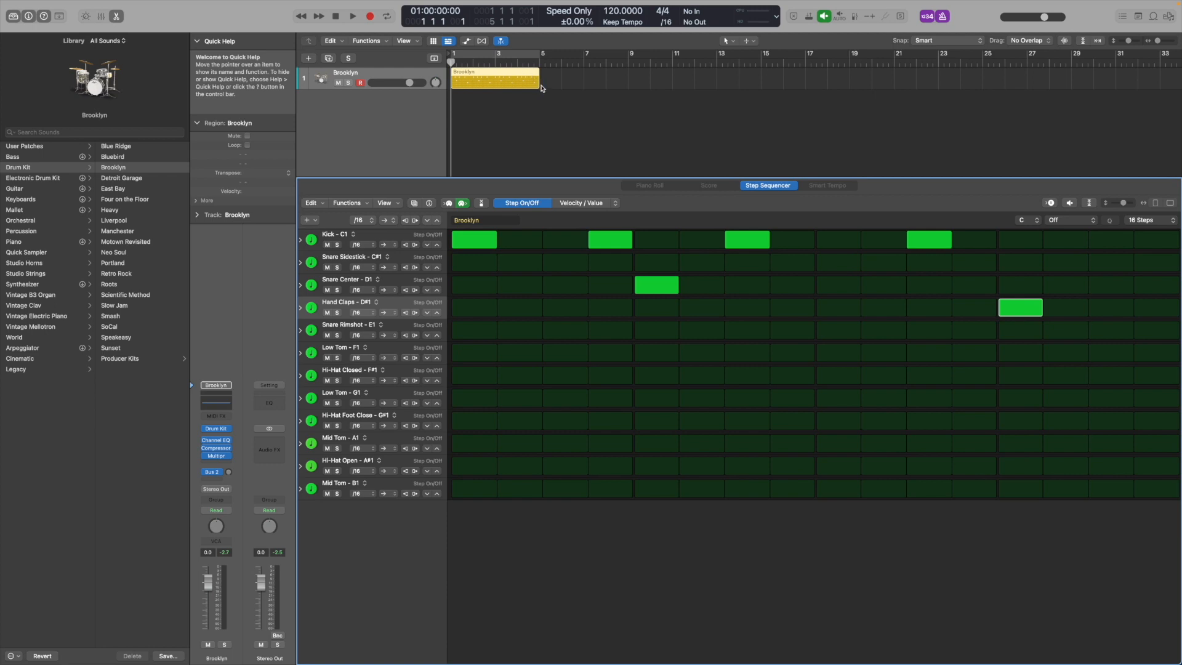
# - Extend the Brooklyn pattern region to bar 9 and play it back
pyautogui.moveTo(540, 88); pyautogui.dragTo(627, 89)
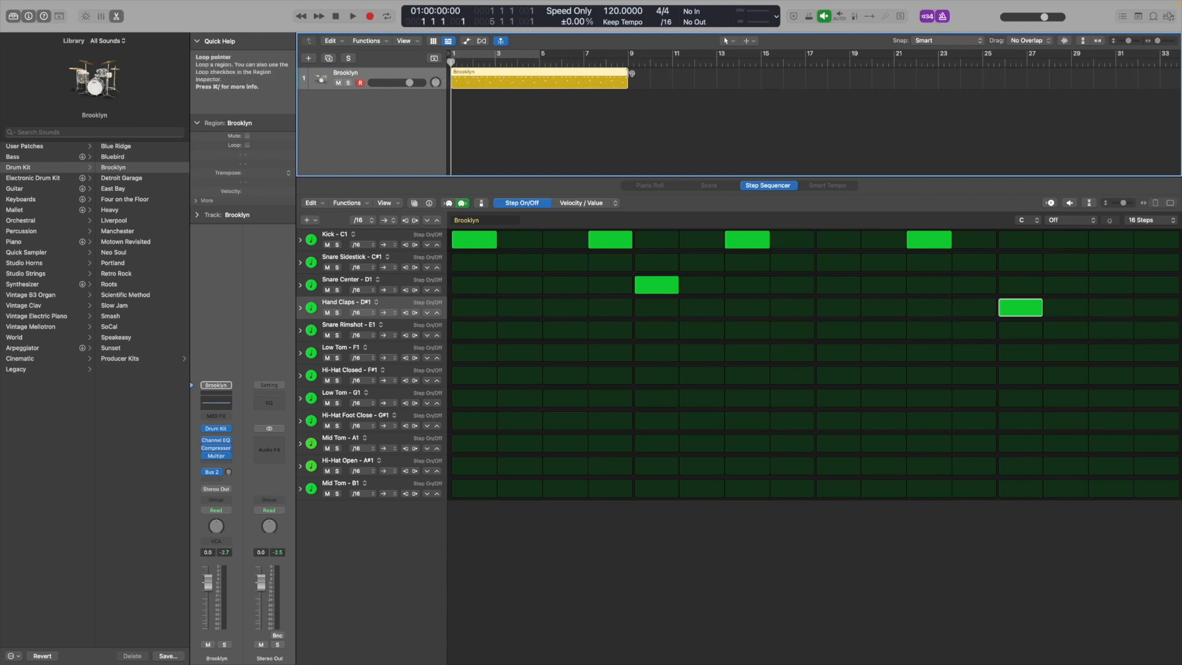
pyautogui.press('space')
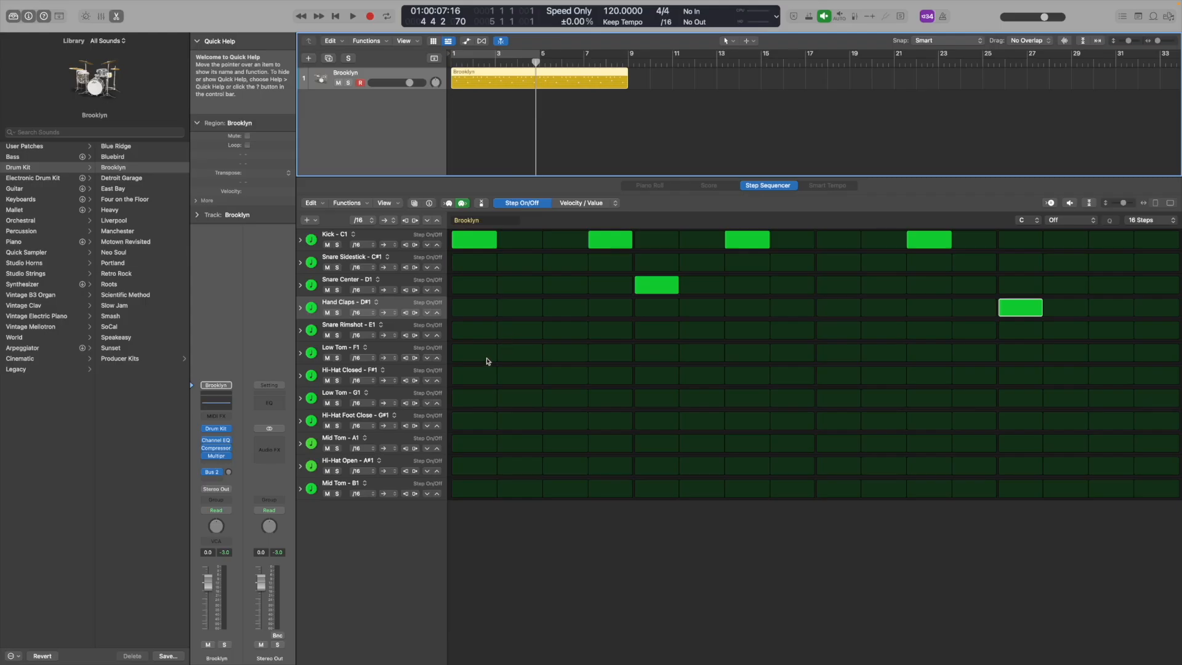
# - Add Hi-Hat Closed hits on steps 1, 3, 5, 7, 9, 11, 12, 13 and 15, and play the pattern
pyautogui.click(486, 382)
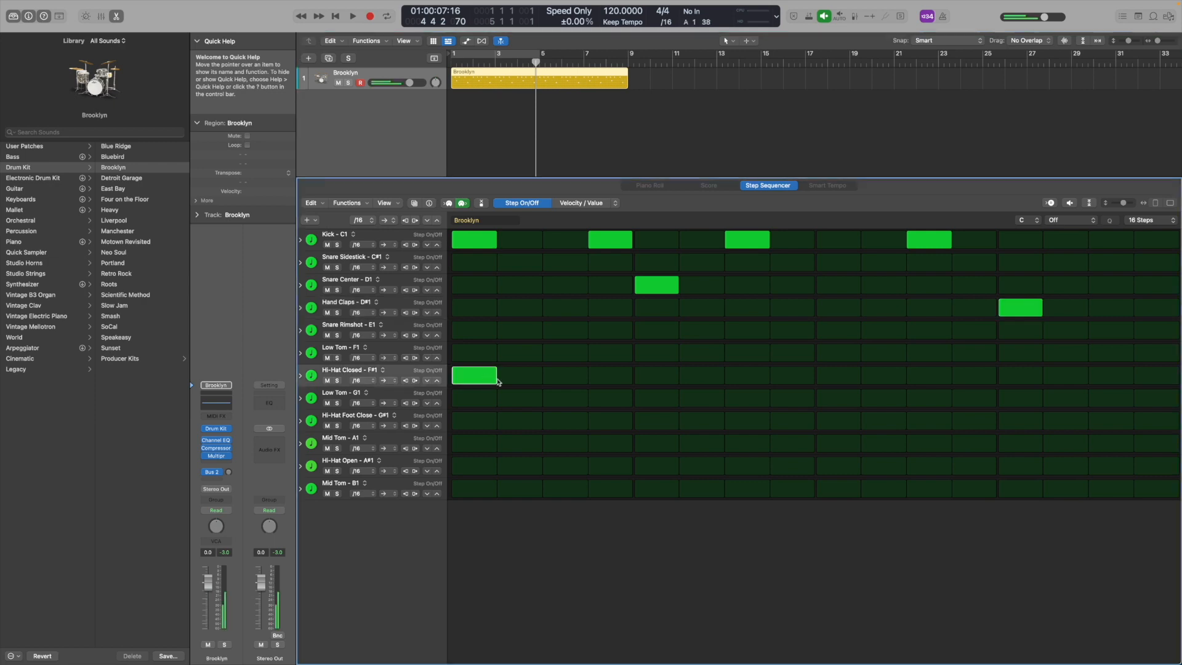
pyautogui.click(565, 376)
pyautogui.click(657, 375)
pyautogui.click(747, 376)
pyautogui.click(839, 376)
pyautogui.click(929, 376)
pyautogui.click(975, 376)
pyautogui.click(1020, 376)
pyautogui.click(1111, 376)
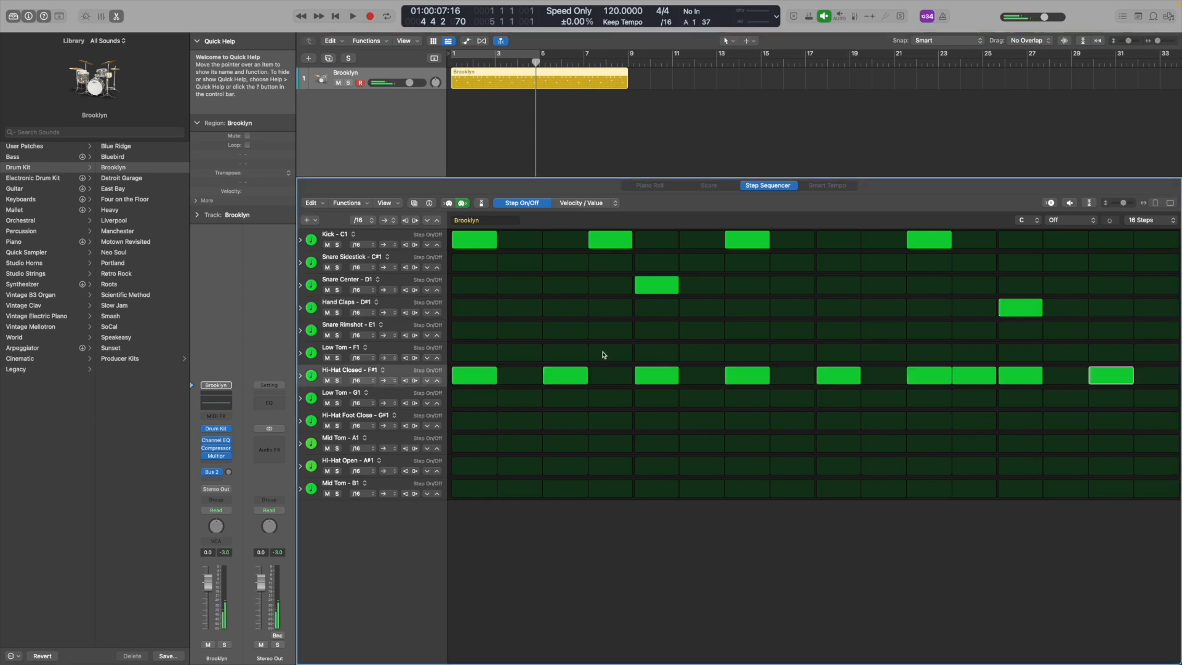
pyautogui.press('space')
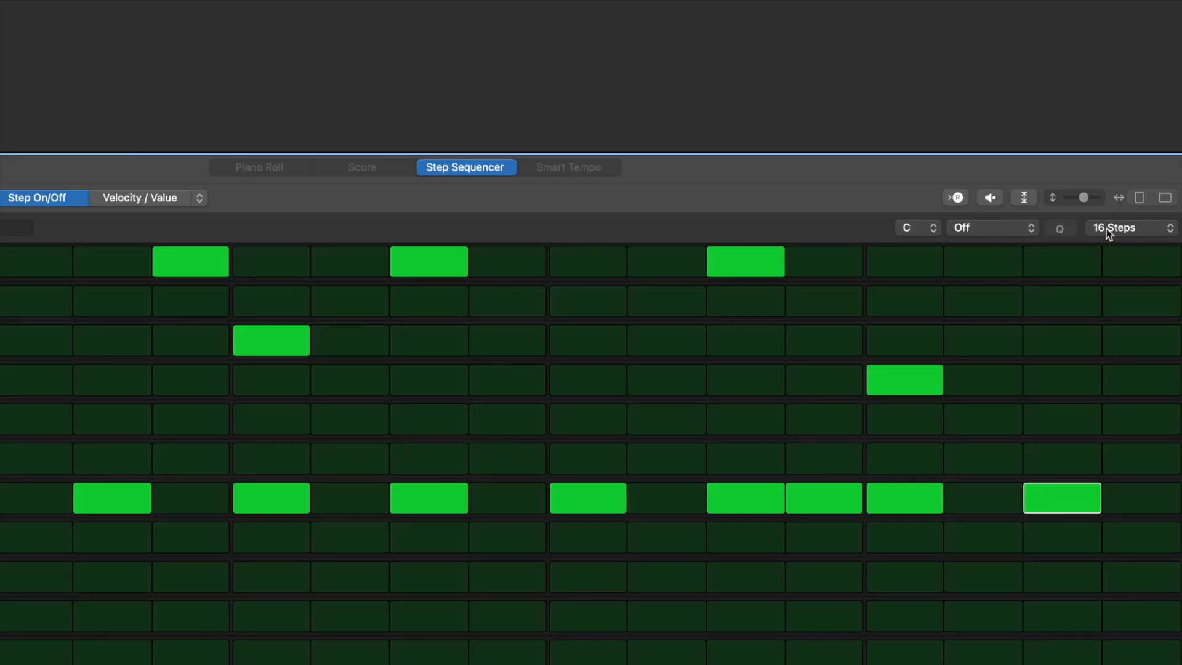
# - Set the pattern length to 32 steps
pyautogui.click(1115, 229)
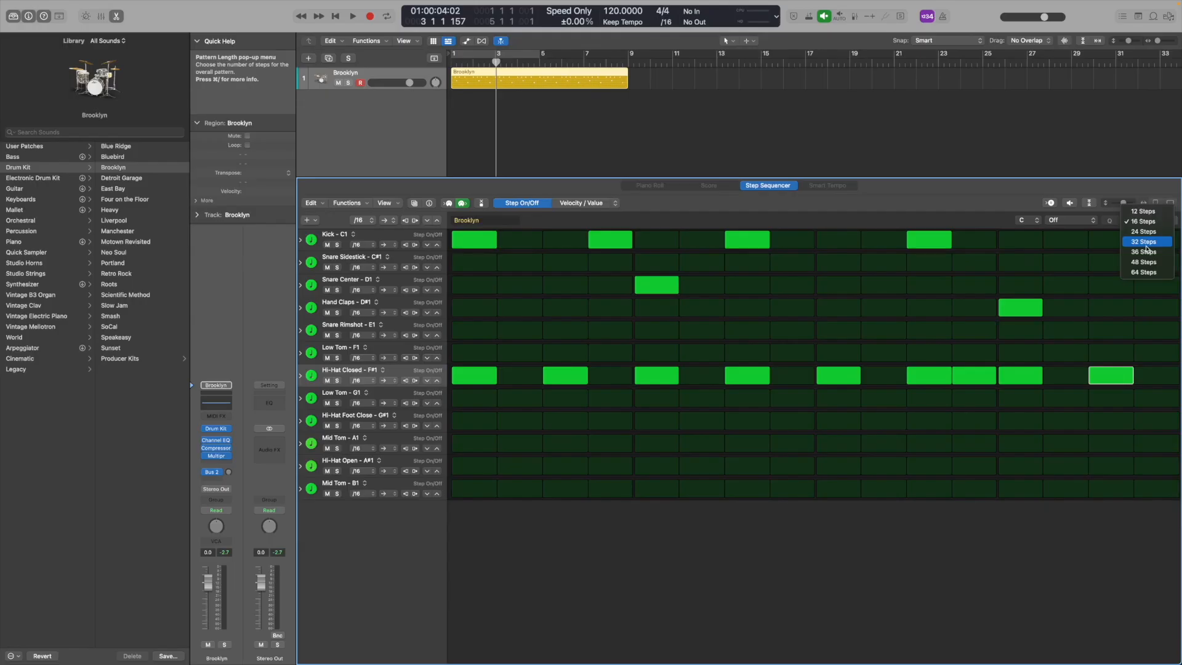
pyautogui.click(1145, 242)
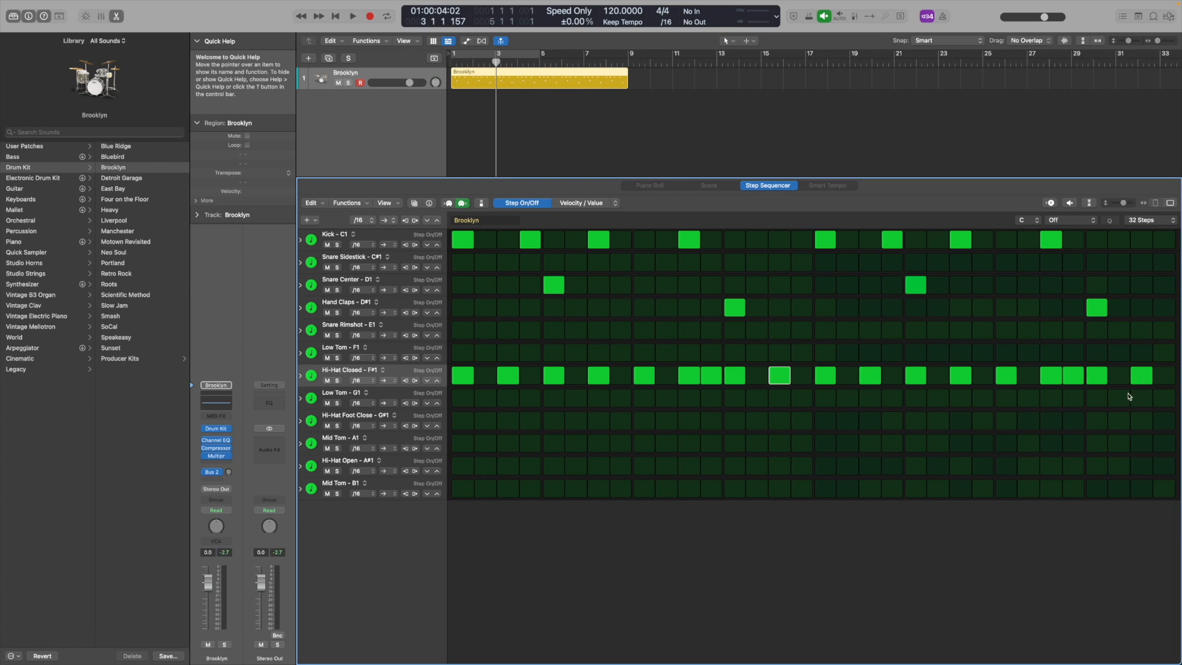
# - Replace the closed hi-hat hit on step 31 with a Hi-Hat Open hit and play the pattern
pyautogui.click(1140, 380)
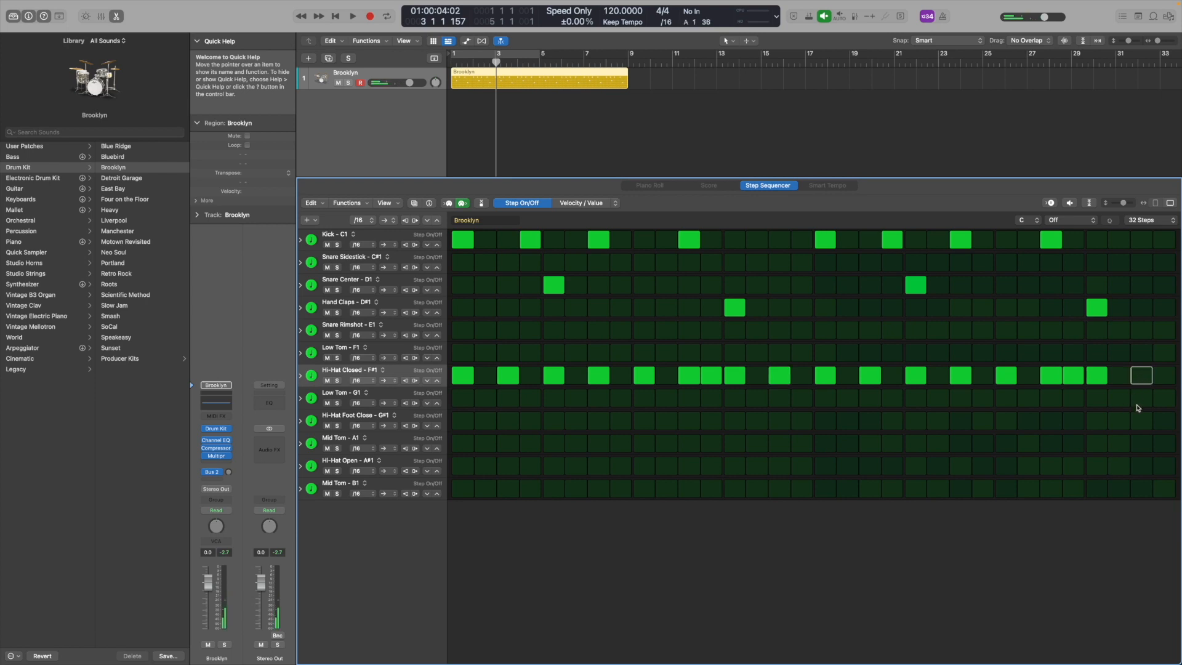
pyautogui.click(1143, 468)
pyautogui.press('space')
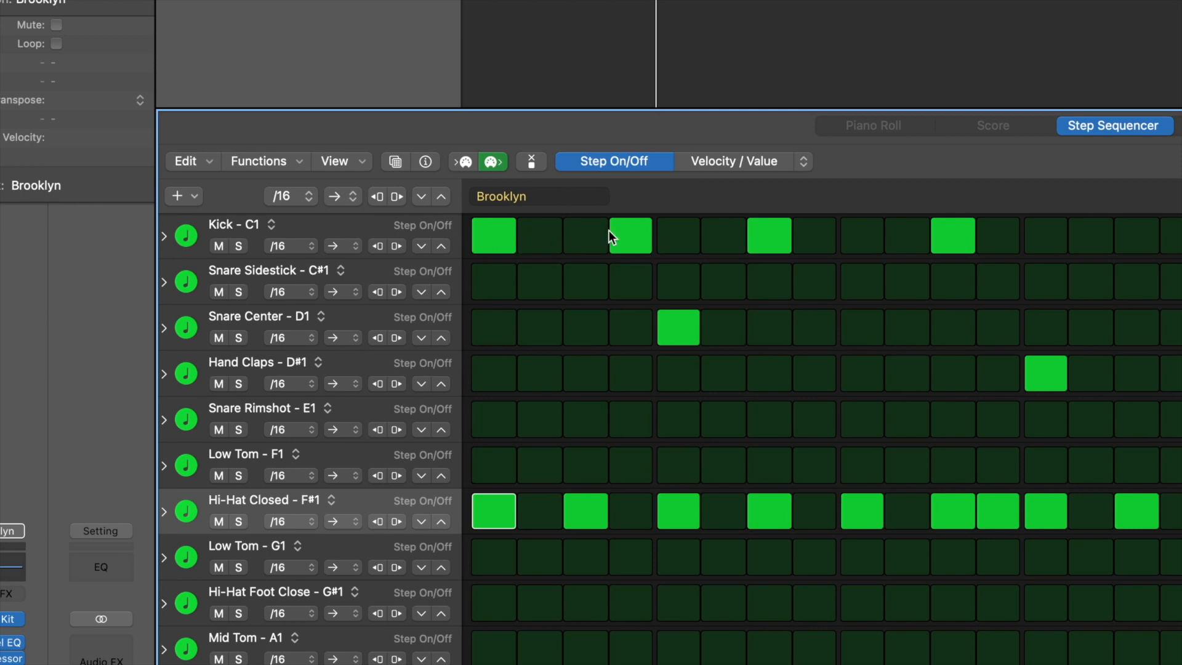
# - Expand the Kick row's subrows and set the velocity to 116 on step 1, 61 on step 4 and 56 on step 7
pyautogui.click(160, 242)
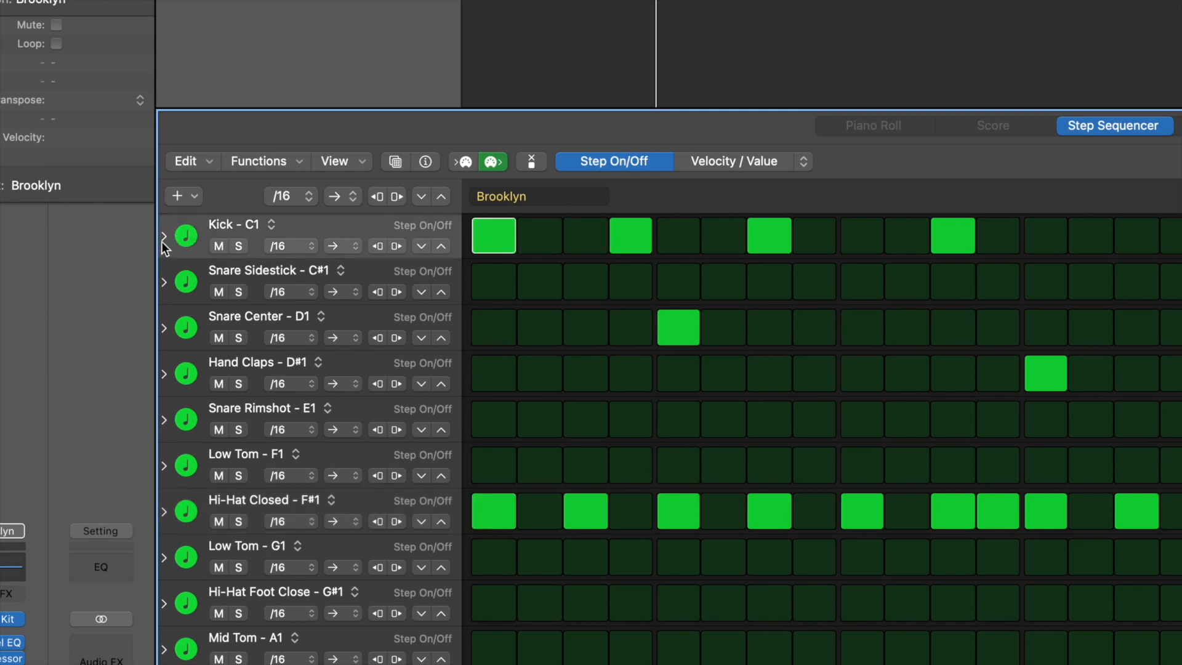
pyautogui.click(165, 237)
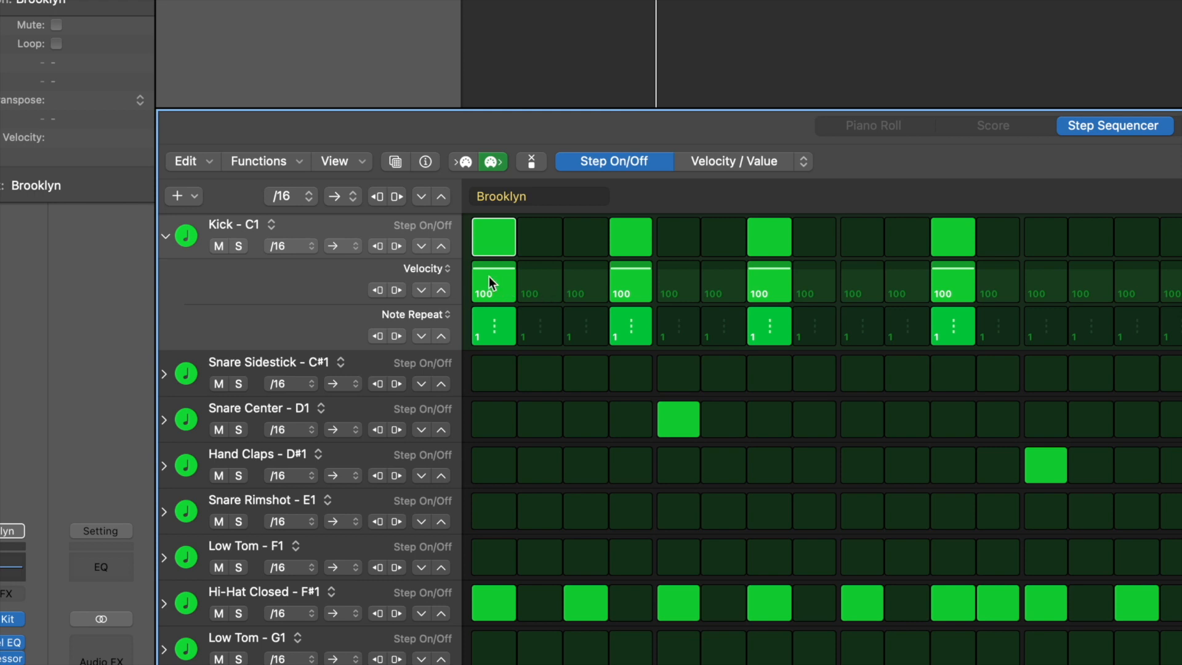
pyautogui.moveTo(489, 276); pyautogui.dragTo(499, 261)
pyautogui.moveTo(611, 262); pyautogui.dragTo(628, 282)
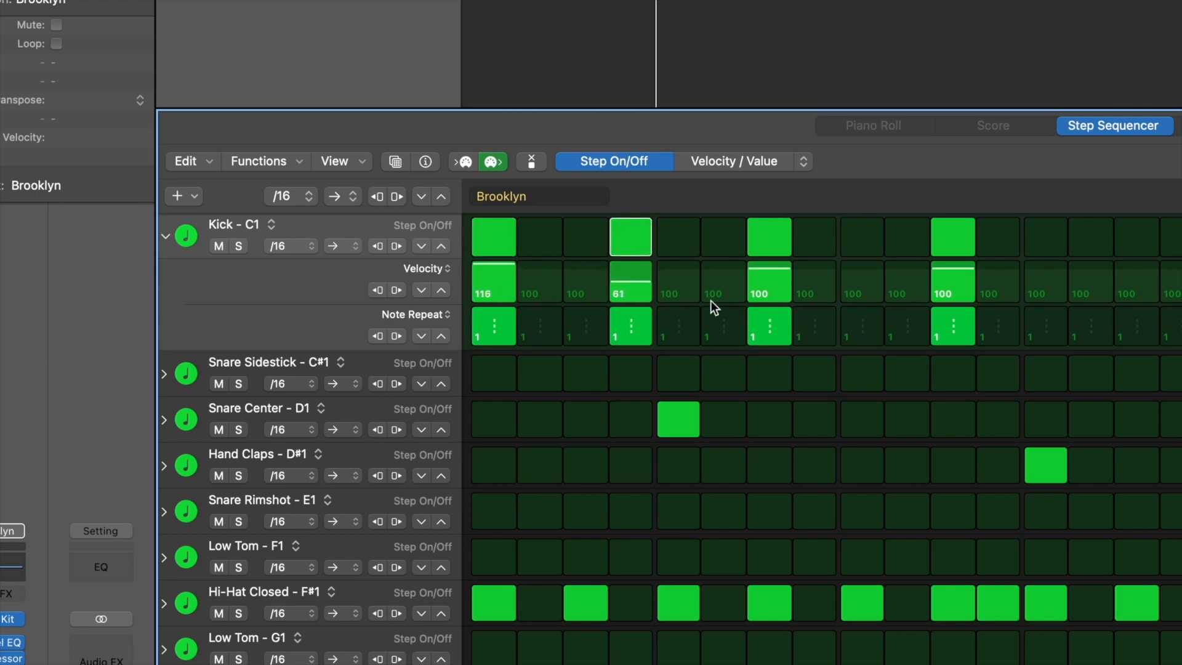
pyautogui.moveTo(759, 269); pyautogui.dragTo(764, 287)
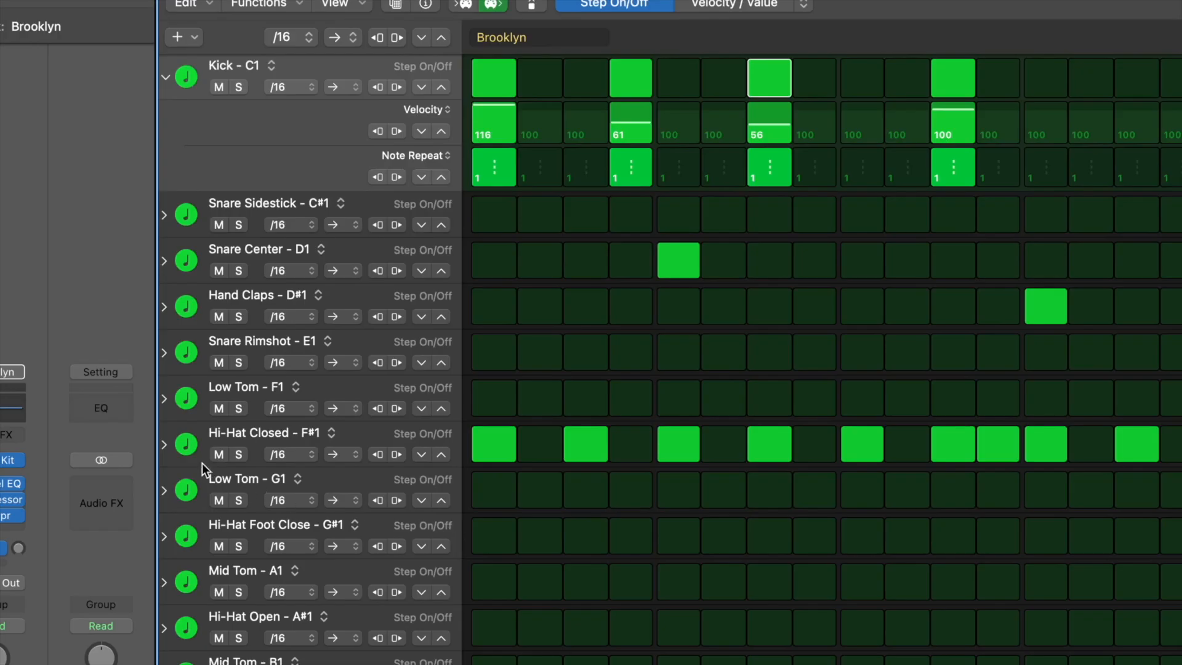
# - Expand the Hi-Hat Closed row's subrows and randomize its velocity values
pyautogui.click(166, 446)
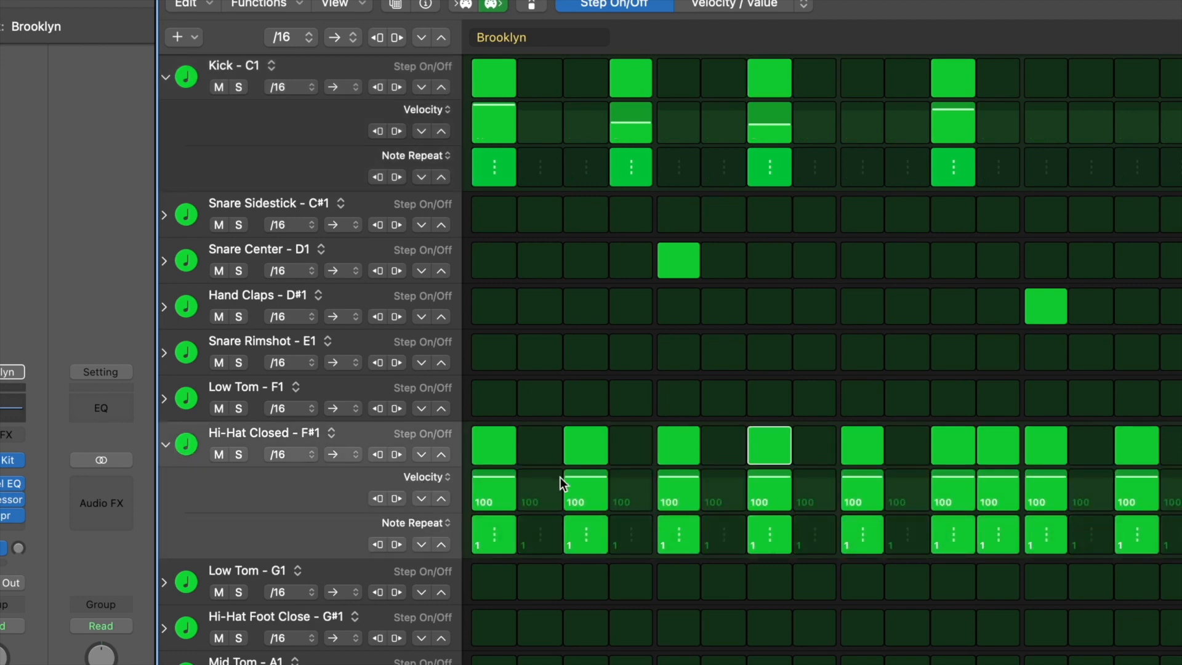
pyautogui.rightClick(274, 490)
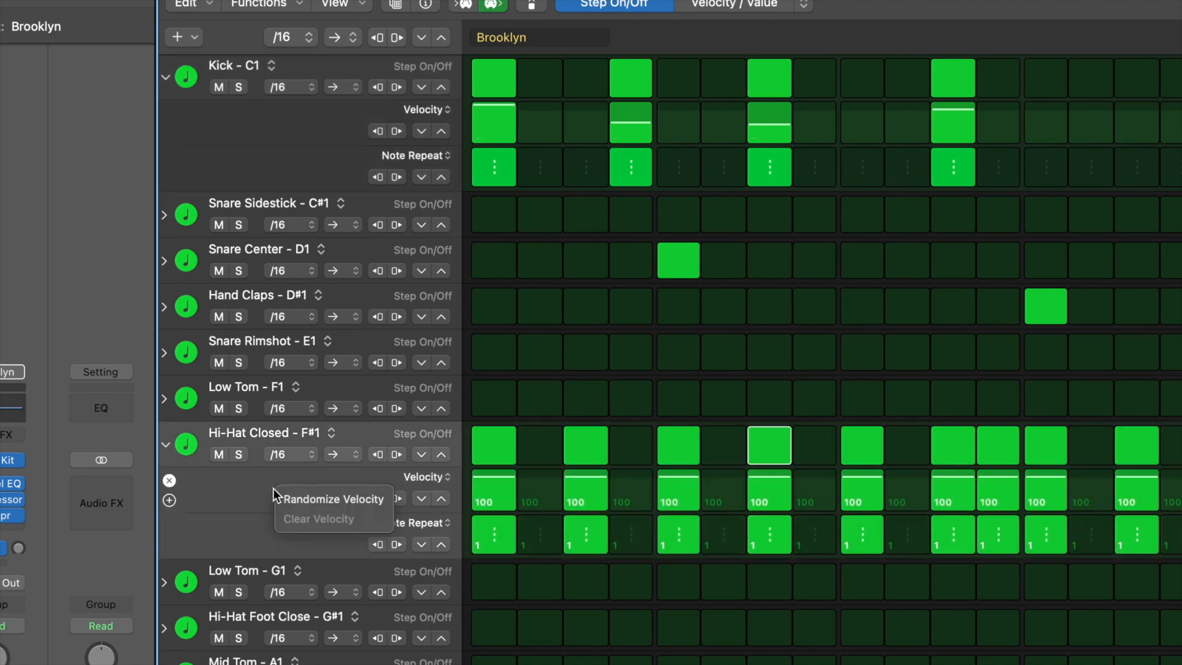
pyautogui.click(320, 498)
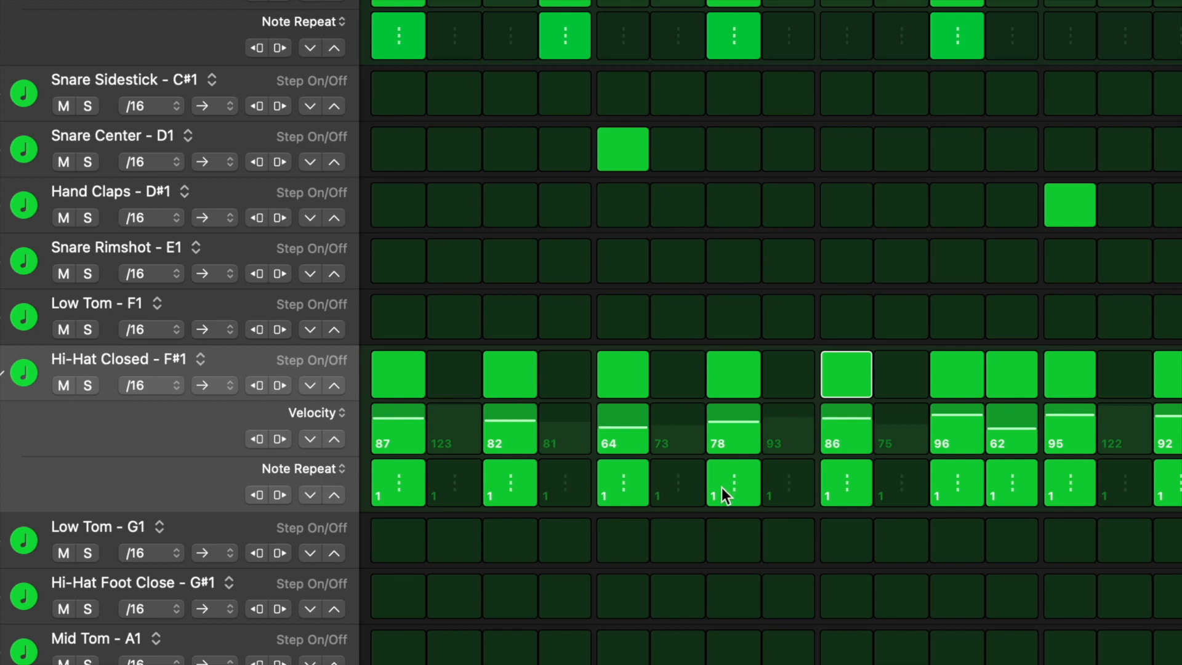
# - Set the closed hi-hat's note repeat on step 7 to 3, and rotate the Note Repeat subrow until that value sits on step 5
pyautogui.moveTo(723, 489)
pyautogui.mouseDown()
pyautogui.moveTo(742, 493)
pyautogui.moveTo(748, 452)
pyautogui.moveTo(736, 493)
pyautogui.mouseUp()
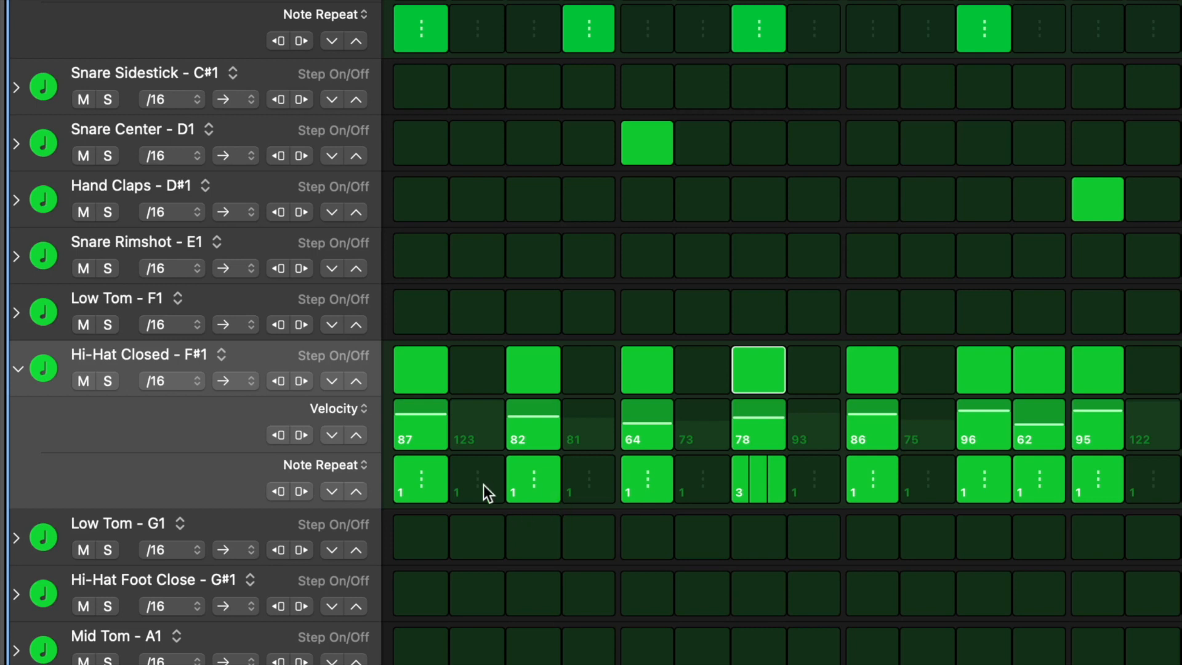
pyautogui.click(302, 490)
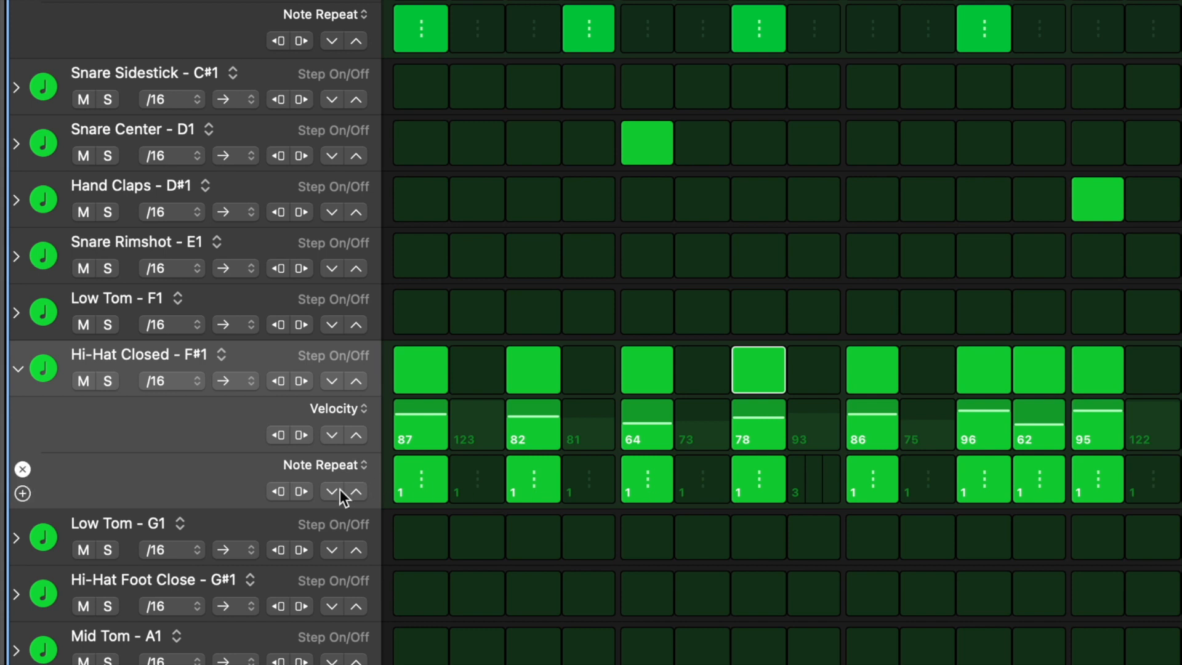
pyautogui.click(301, 490)
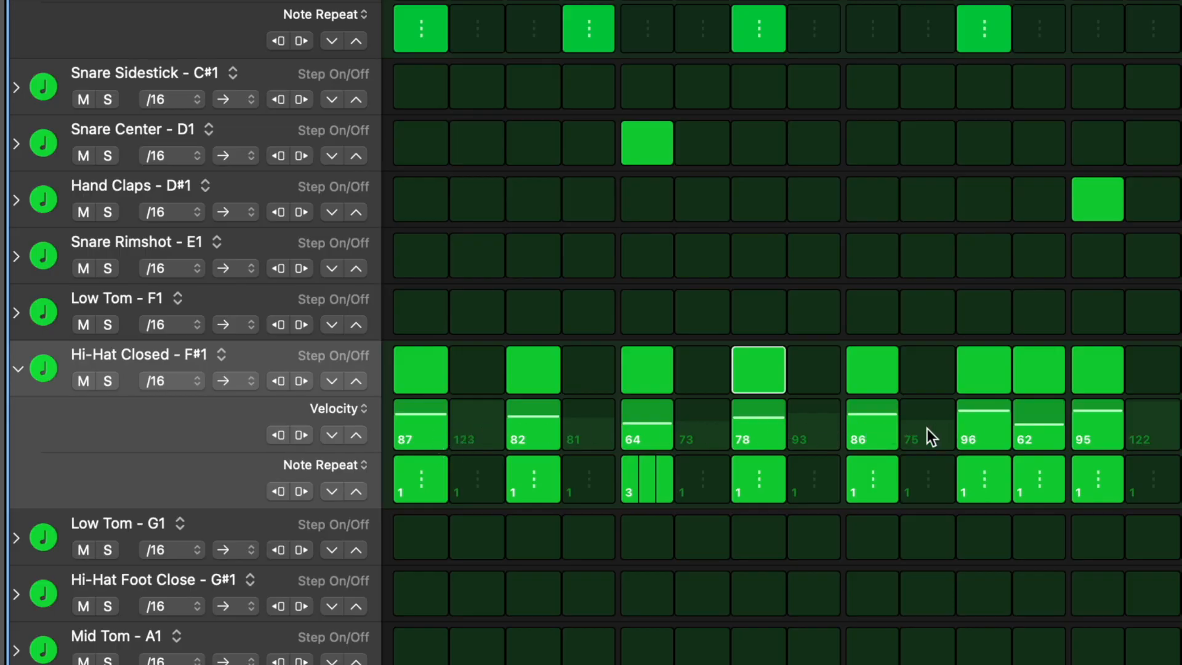
# - Try rotating the Hi-Hat Closed row's velocity values along the steps
pyautogui.click(295, 437)
pyautogui.click(295, 436)
pyautogui.click(295, 437)
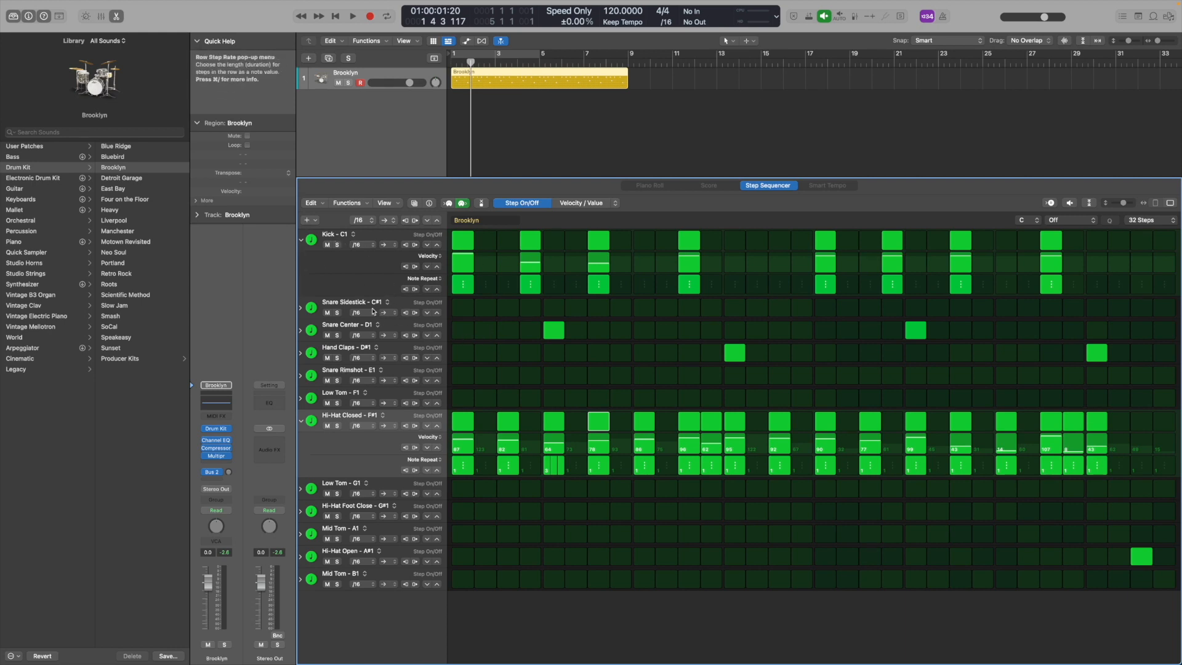
# - Add a Crash Left Stop - E0 row with a hit on step 1 in place of the closed hi-hat hit, and play the pattern
pyautogui.click(308, 220)
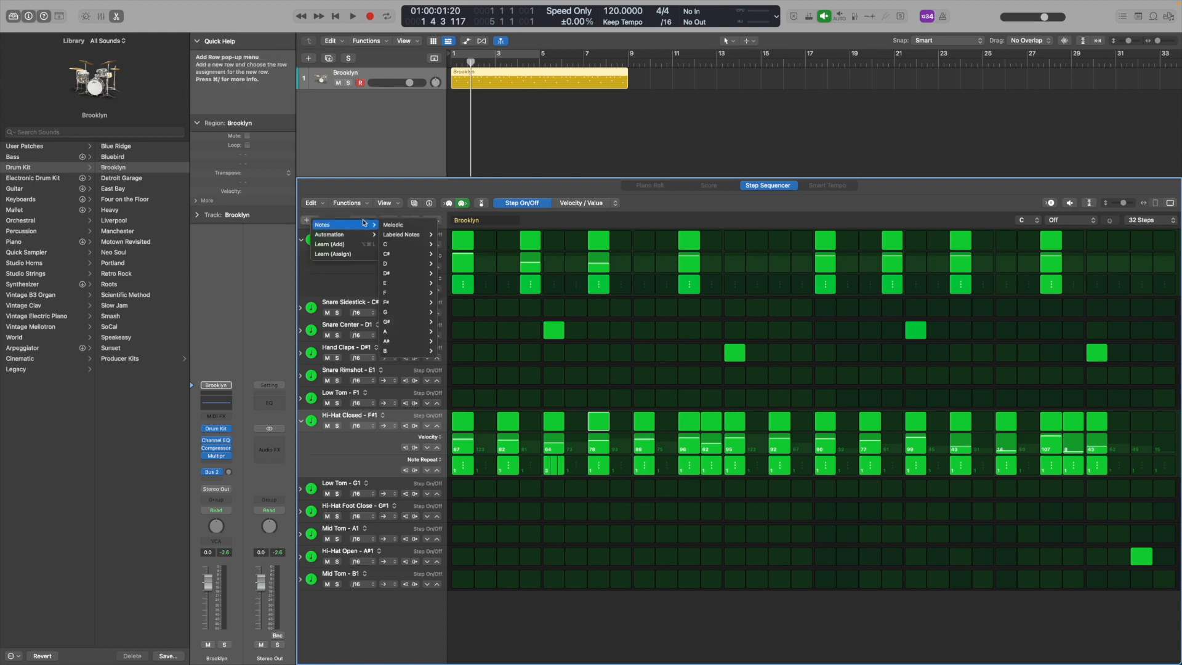
pyautogui.moveTo(358, 227)
pyautogui.moveTo(405, 237)
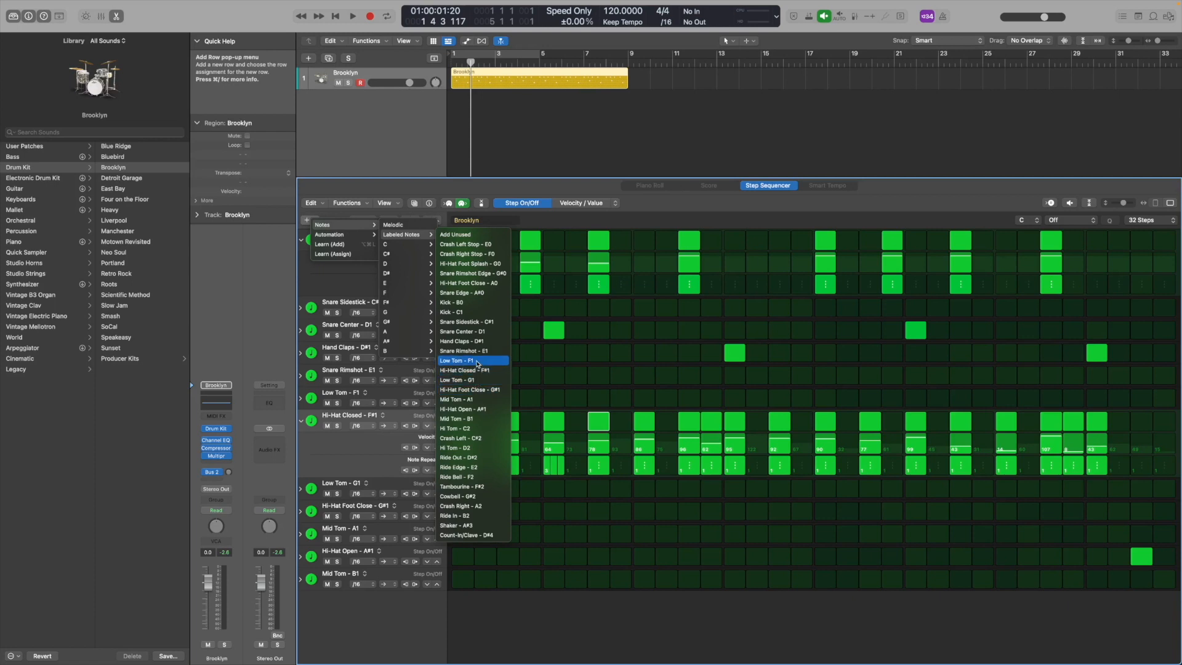
pyautogui.click(488, 244)
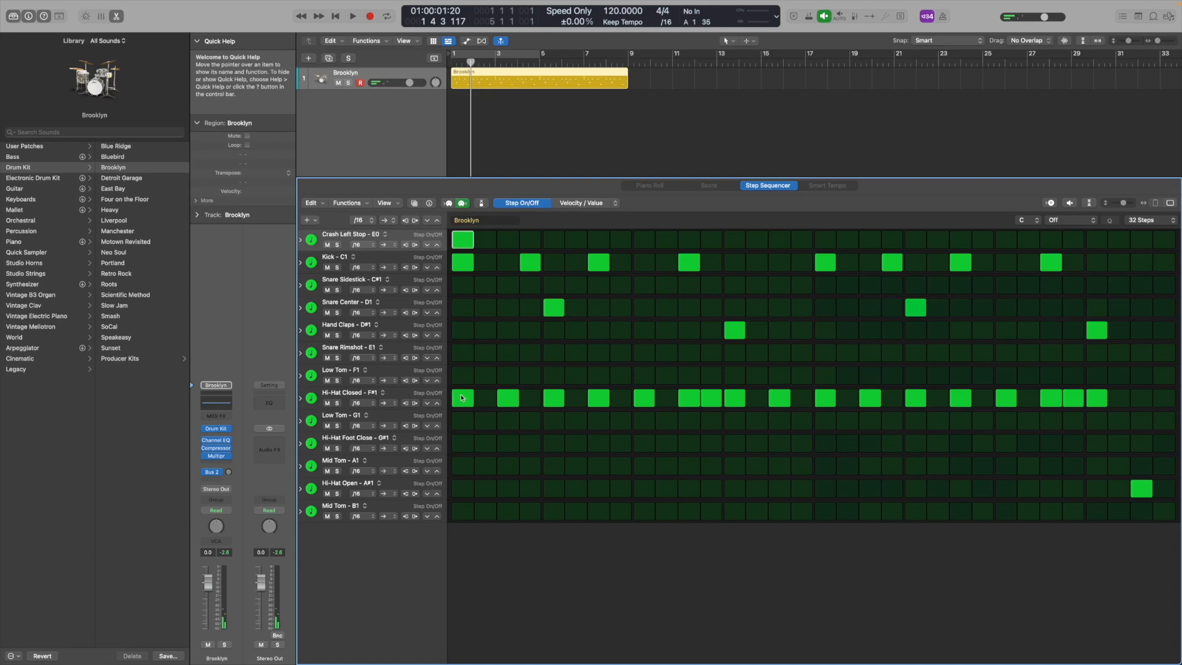
pyautogui.click(463, 399)
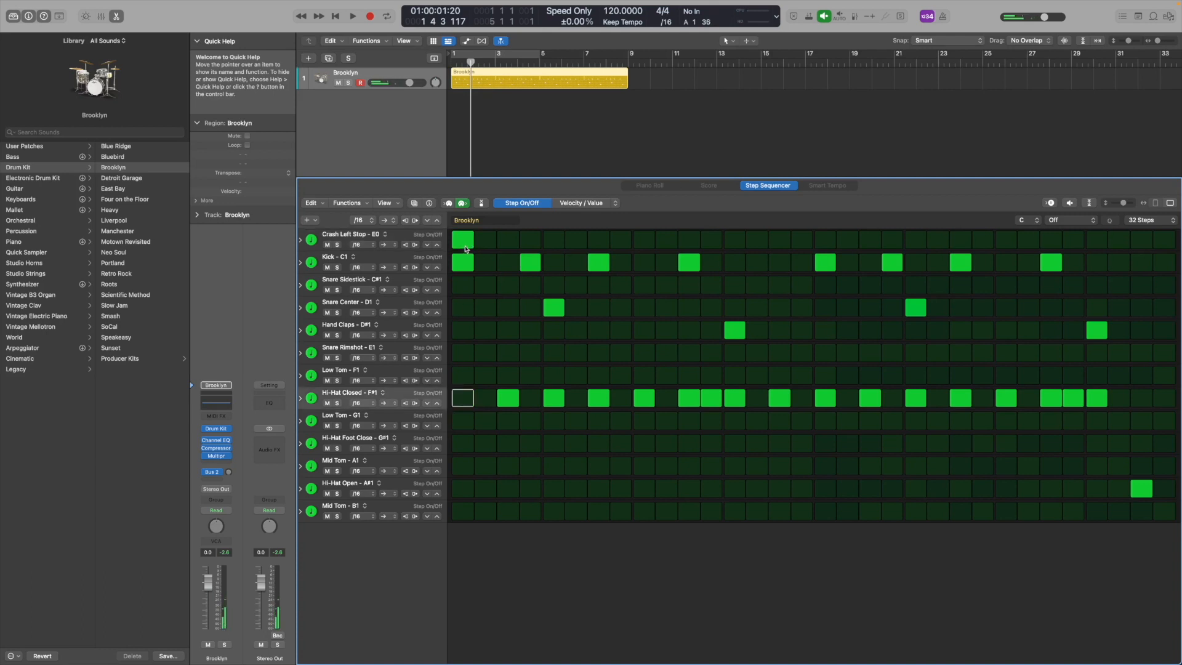
pyautogui.press('space')
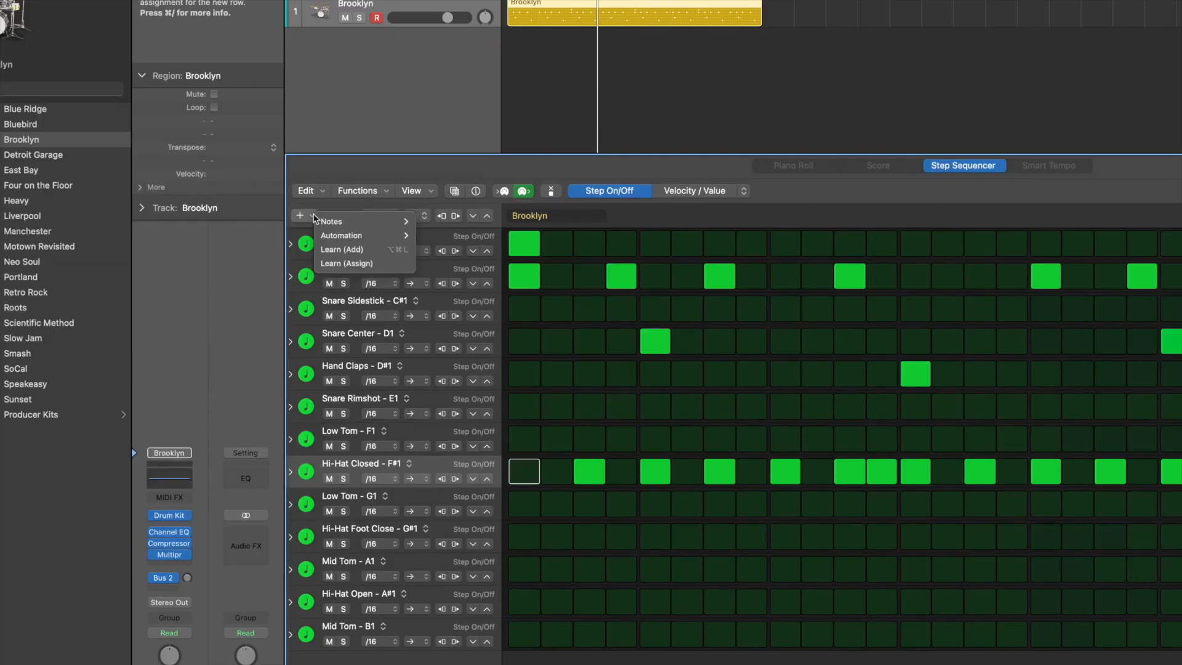
pyautogui.moveTo(348, 223)
pyautogui.moveTo(444, 239)
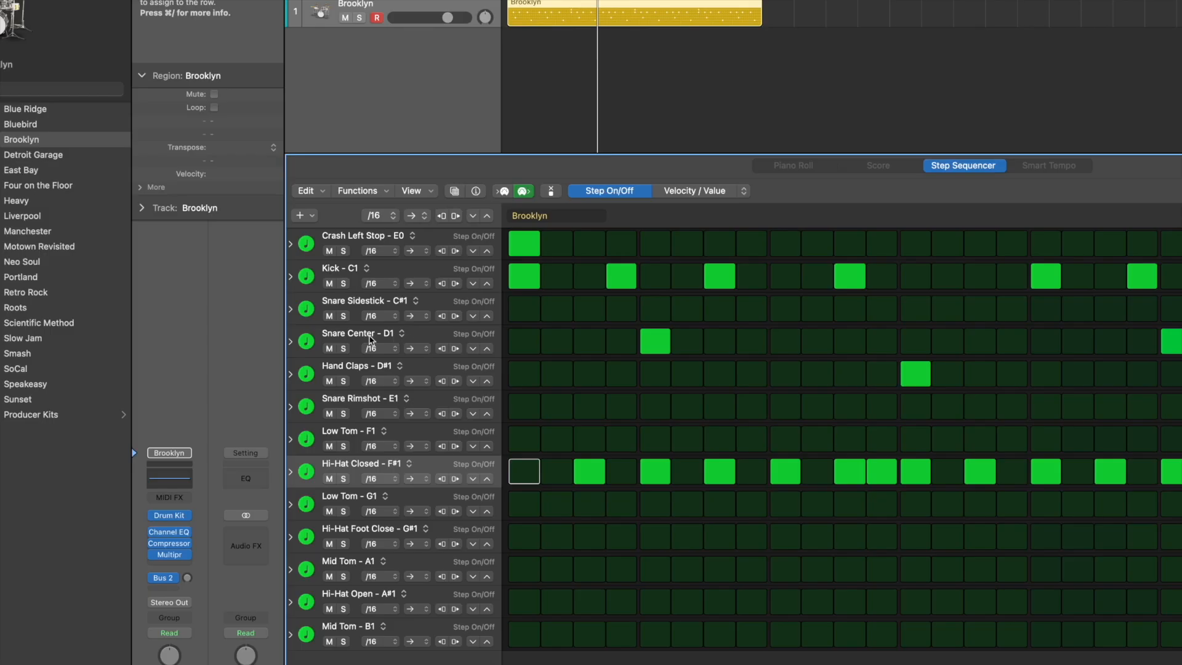
# - Reassign the Snare Center - D1 row to Snare Sidestick - C#1
pyautogui.click(389, 338)
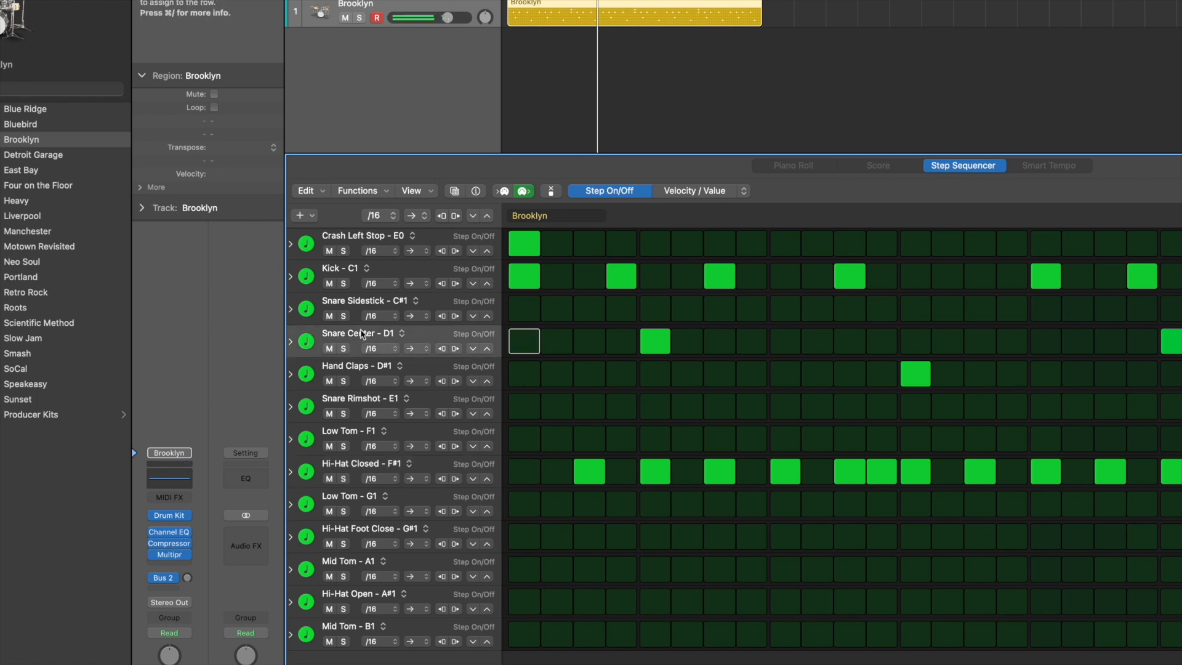
pyautogui.click(389, 338)
pyautogui.moveTo(392, 349)
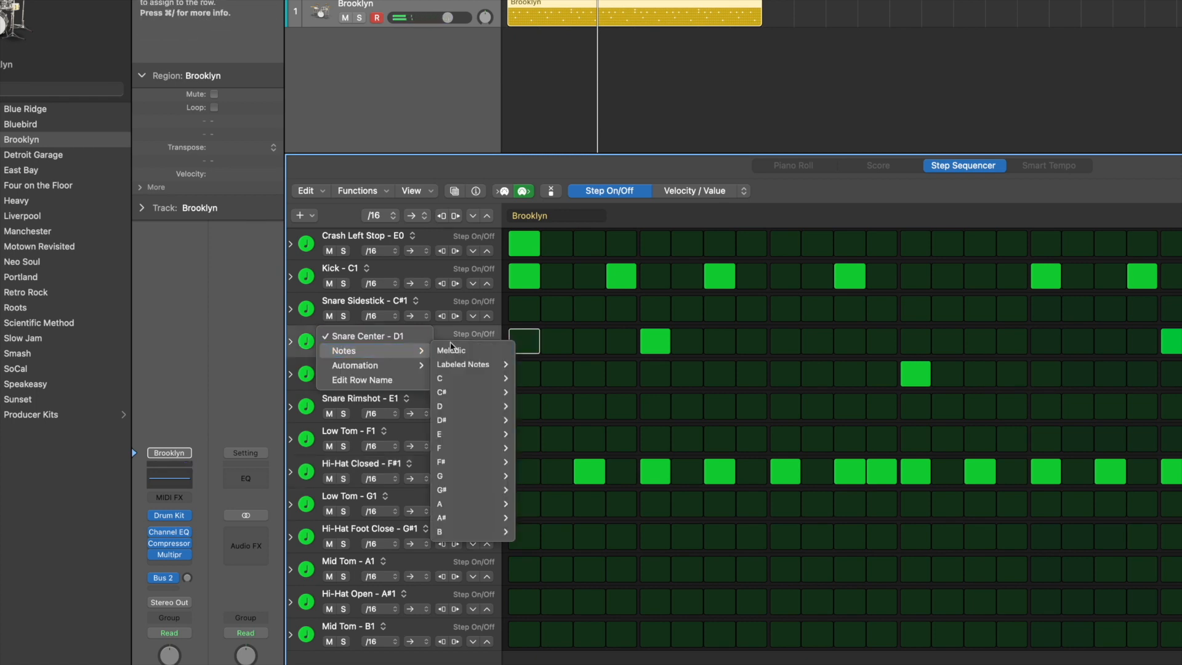
pyautogui.moveTo(464, 365)
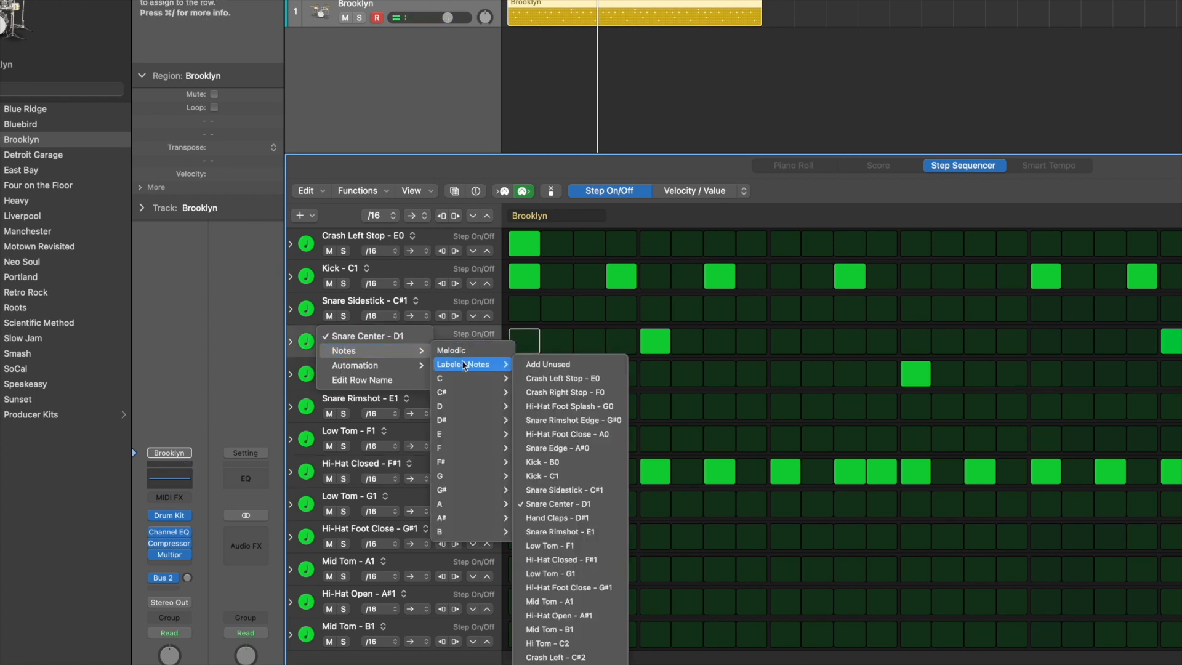
pyautogui.click(561, 491)
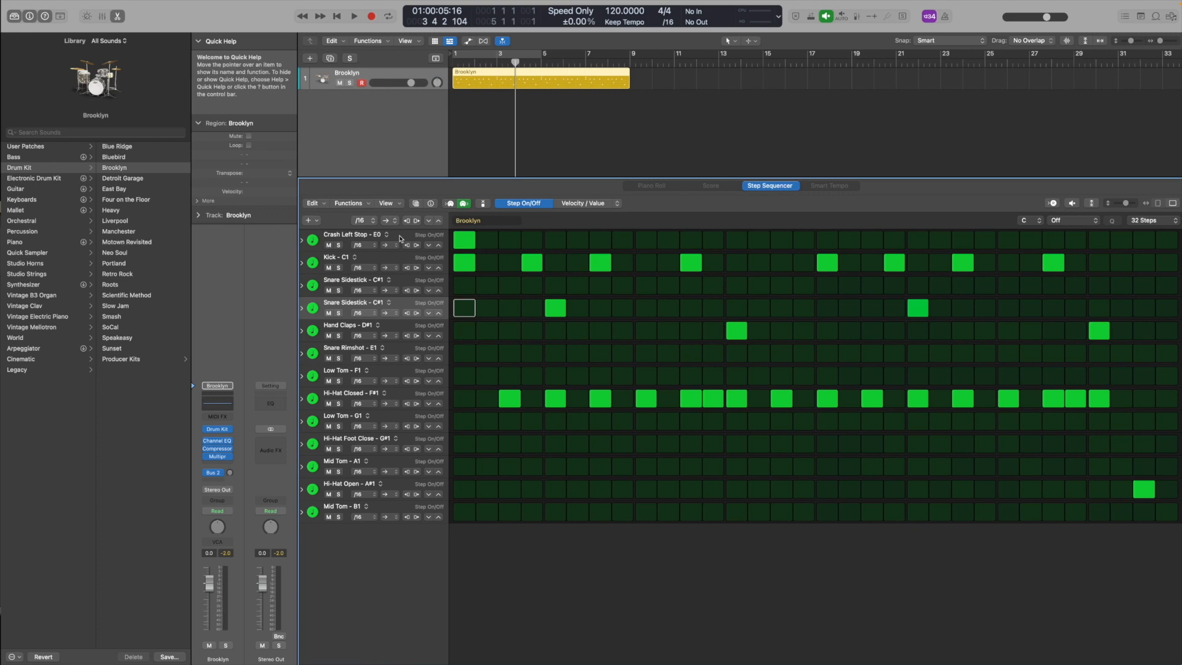
# - Reorder the rows so the toms precede Hi-Hat Closed, Hi-Hat Foot Close and Hi-Hat Open, with Crash Left Stop last
pyautogui.moveTo(392, 283); pyautogui.dragTo(392, 514)
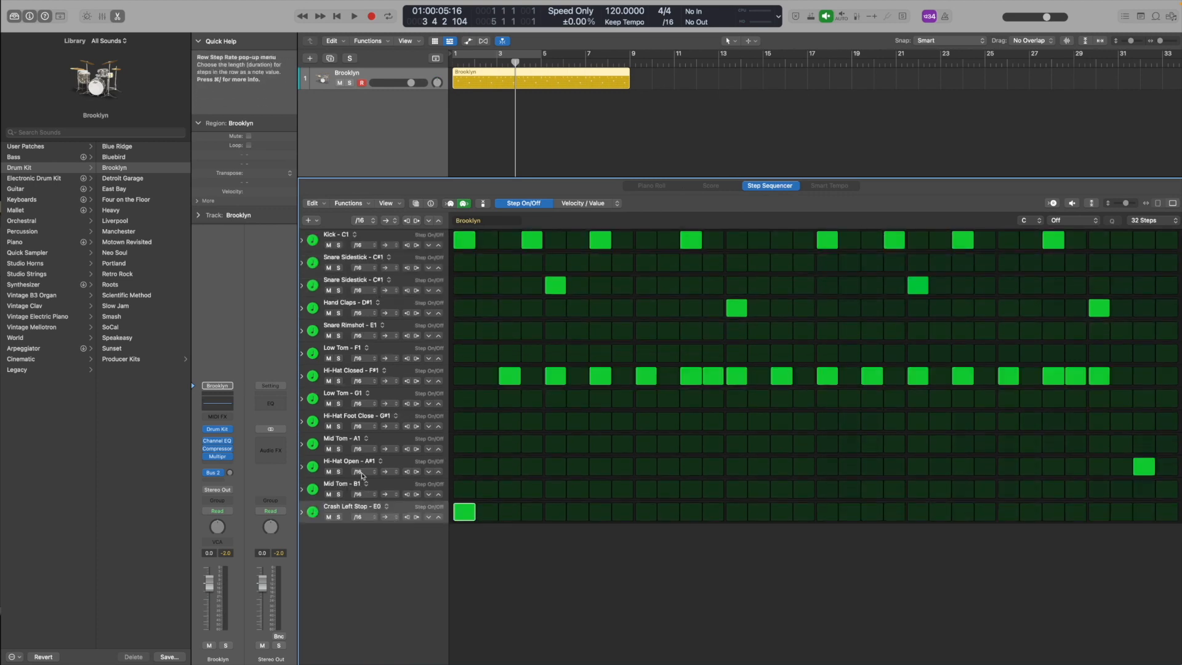
pyautogui.moveTo(390, 458); pyautogui.dragTo(390, 486)
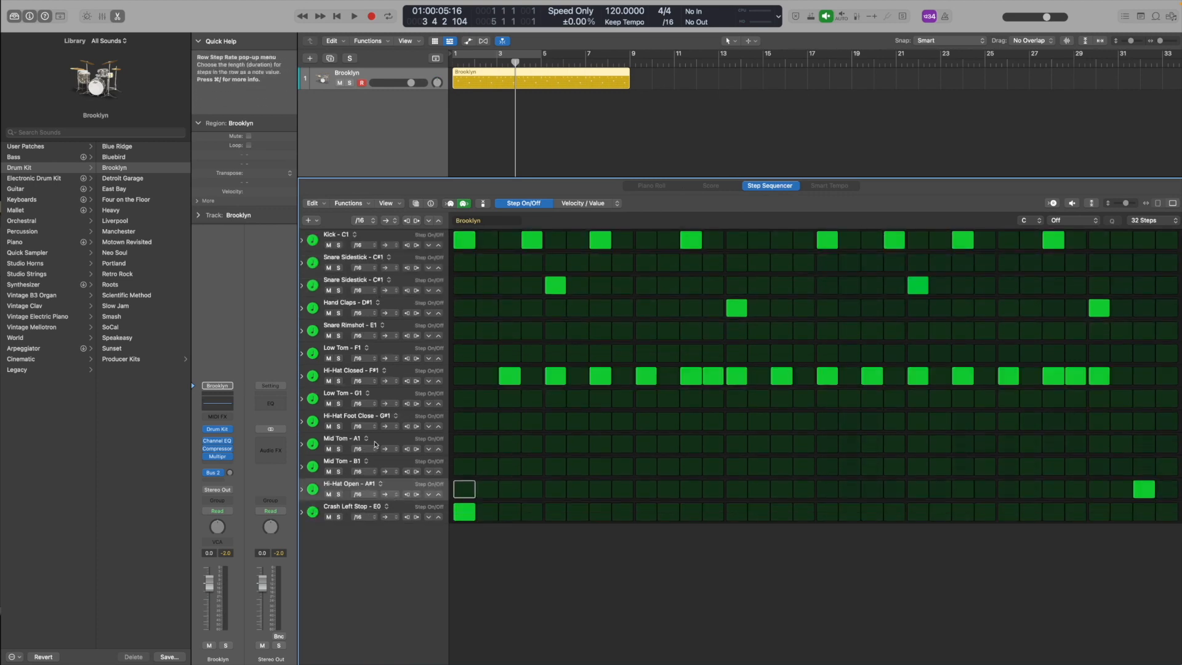
pyautogui.click(390, 417)
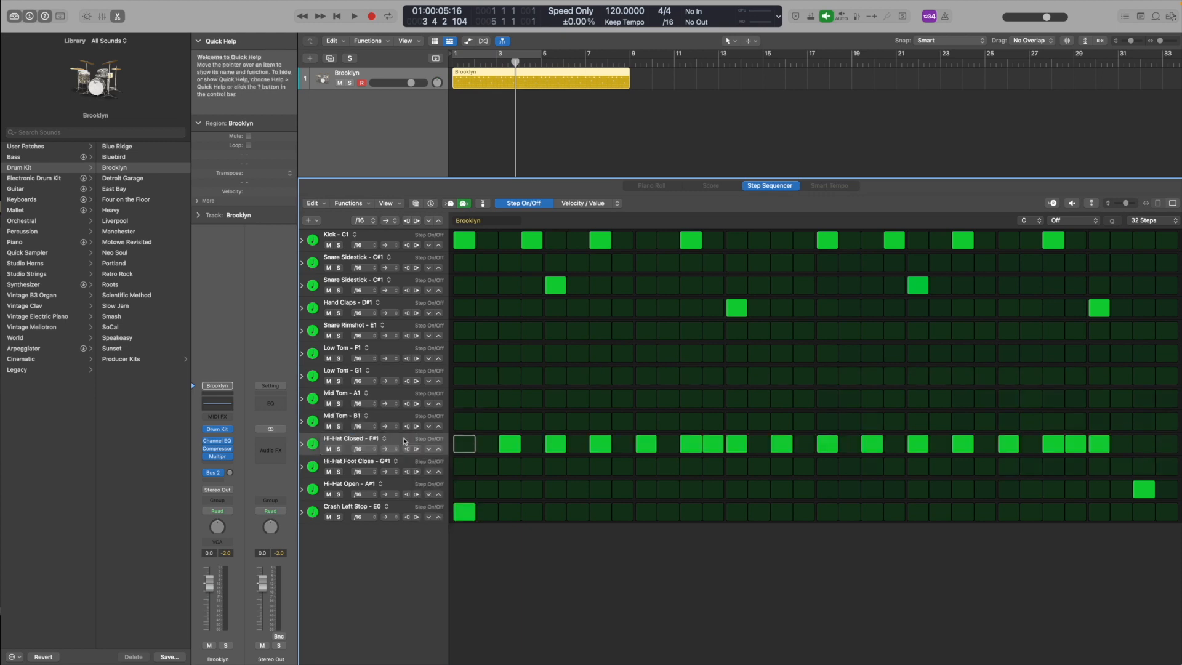
# - Recolour the Hi-Hat Closed, Hi-Hat Foot Close, Hi-Hat Open and Crash Left Stop rows from the brightest swatches to blue-violet
pyautogui.hotkey('alt', 'c')
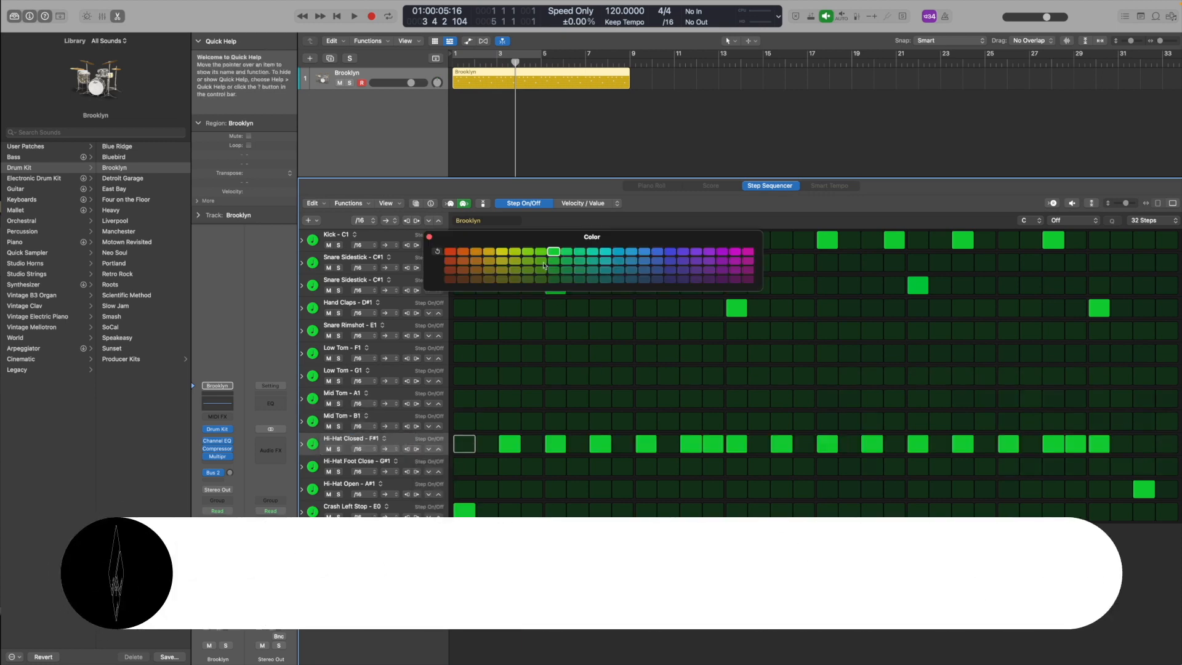
pyautogui.click(670, 251)
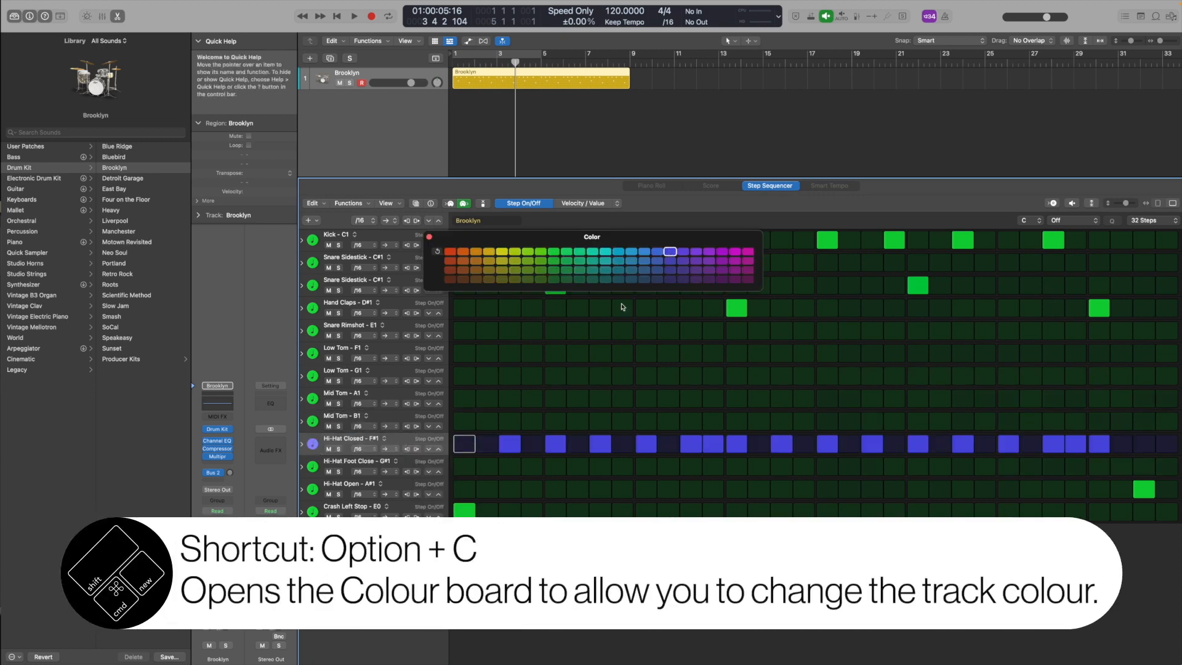
pyautogui.click(406, 466)
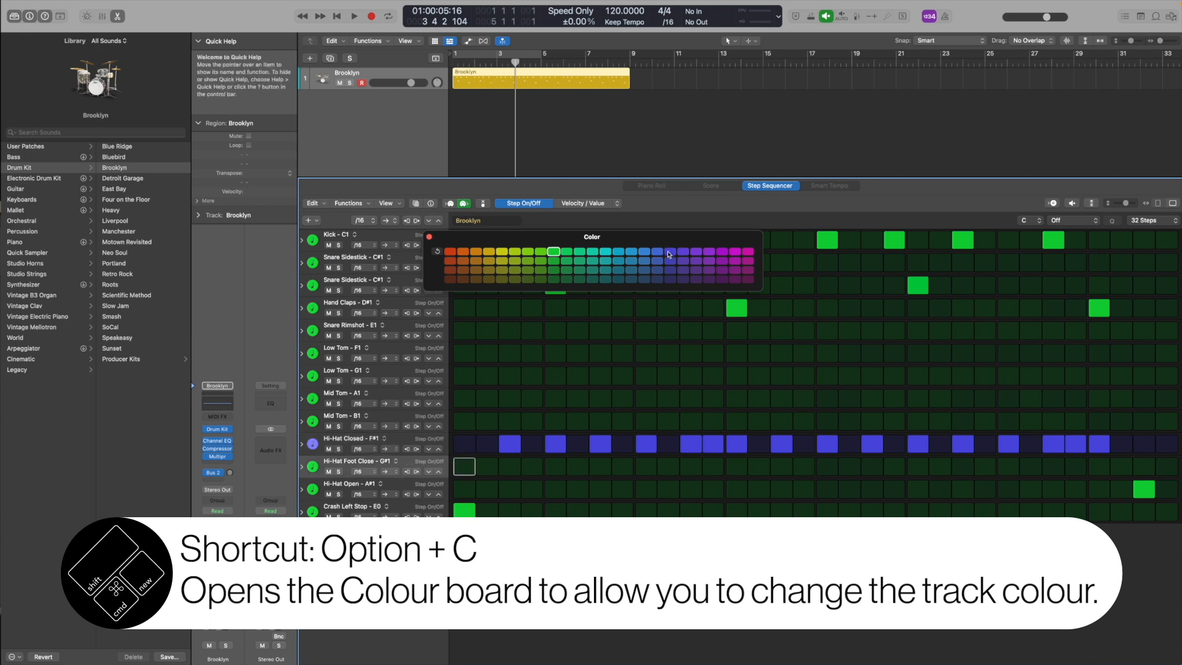
pyautogui.click(671, 252)
pyautogui.press('Down')
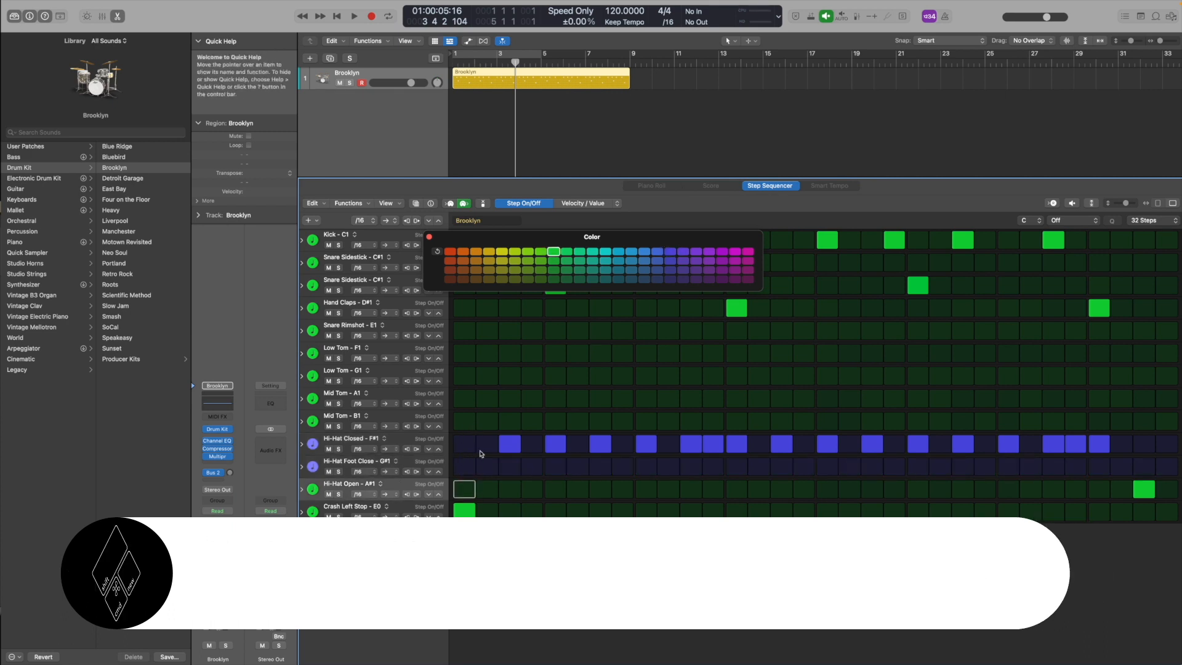
pyautogui.click(670, 252)
pyautogui.press('Down')
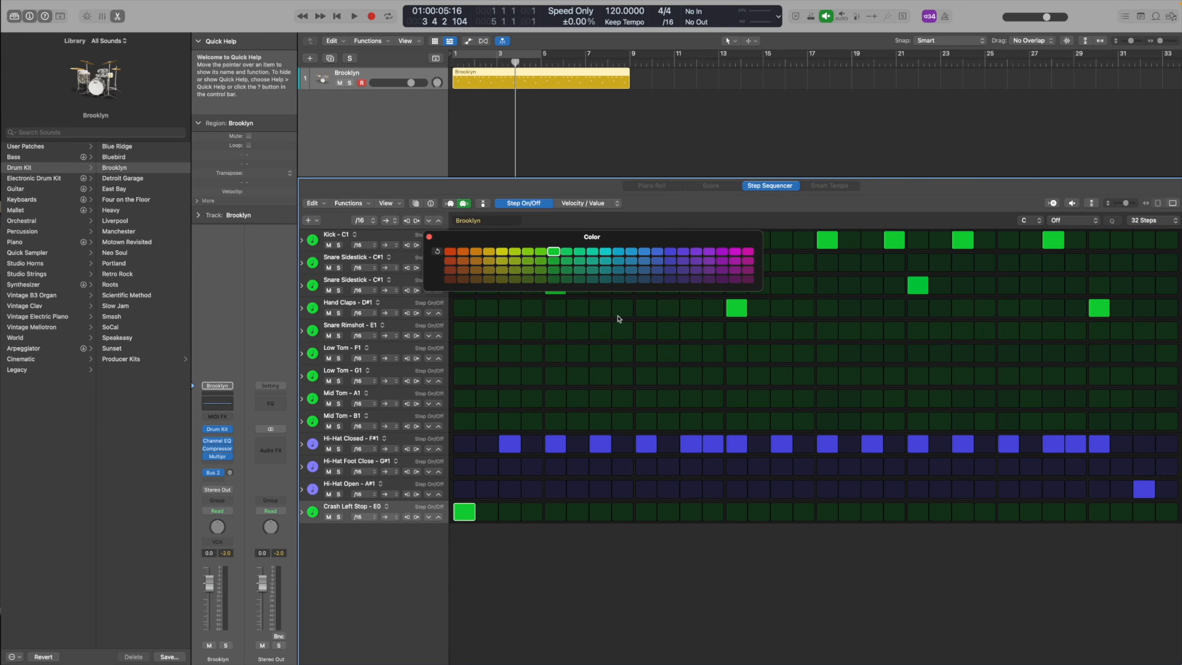
pyautogui.click(670, 252)
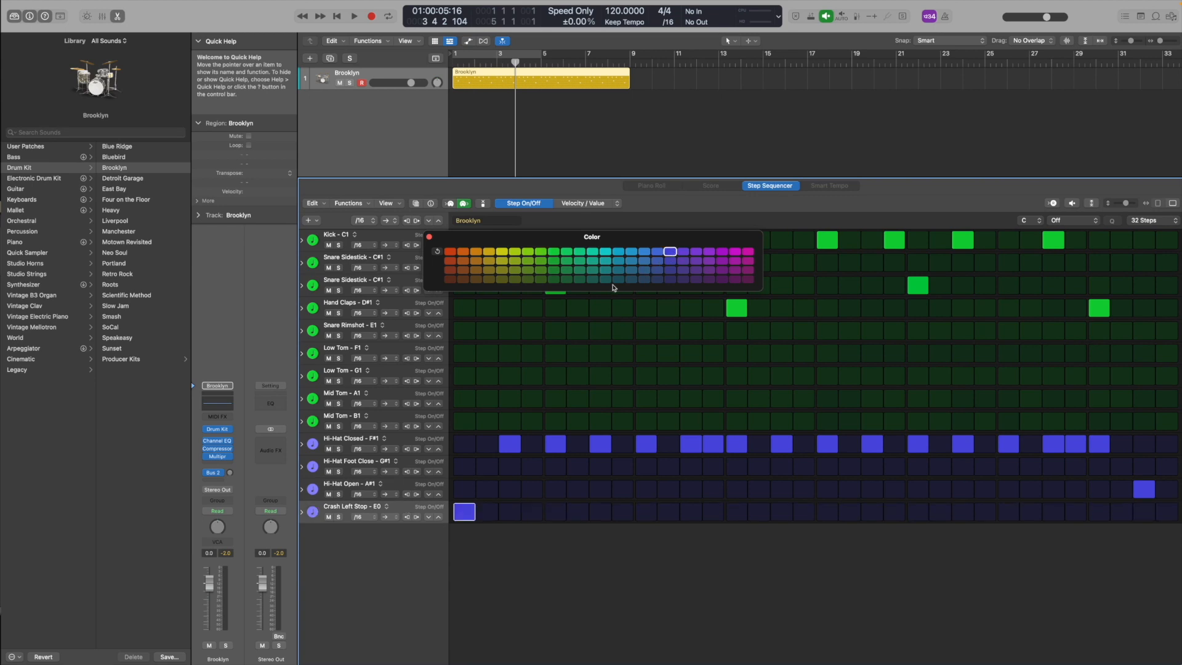
pyautogui.click(430, 237)
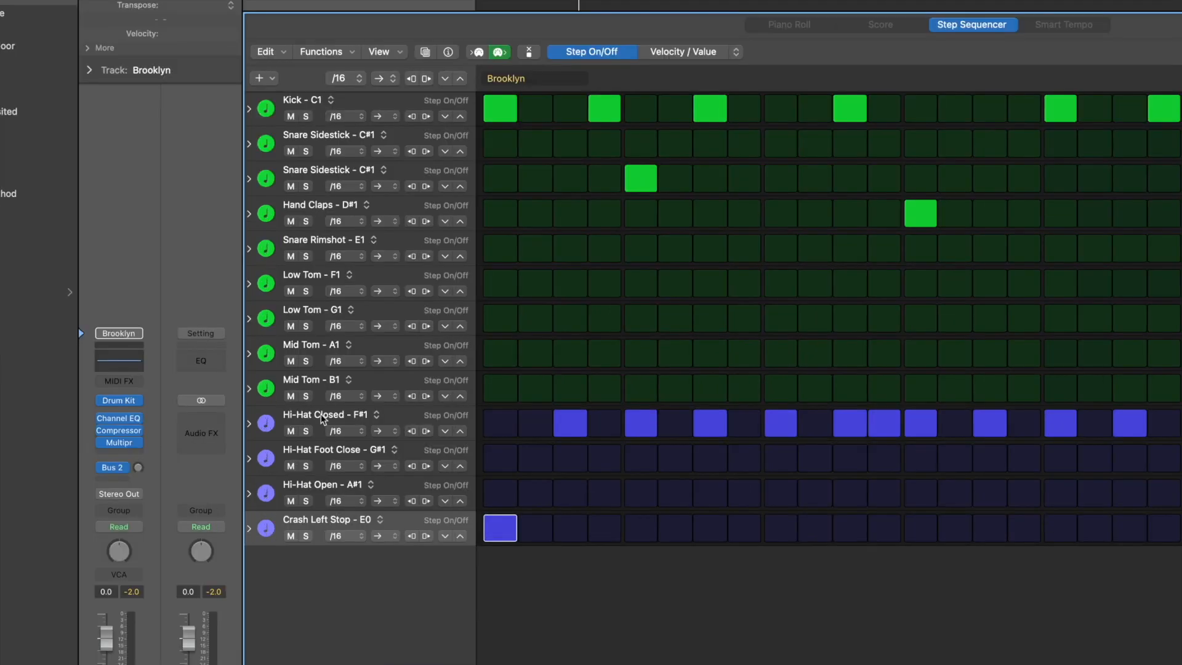
# - Expand the Hi-Hat Closed row's subrows, randomize its Note Repeat values and clear them again
pyautogui.click(402, 439)
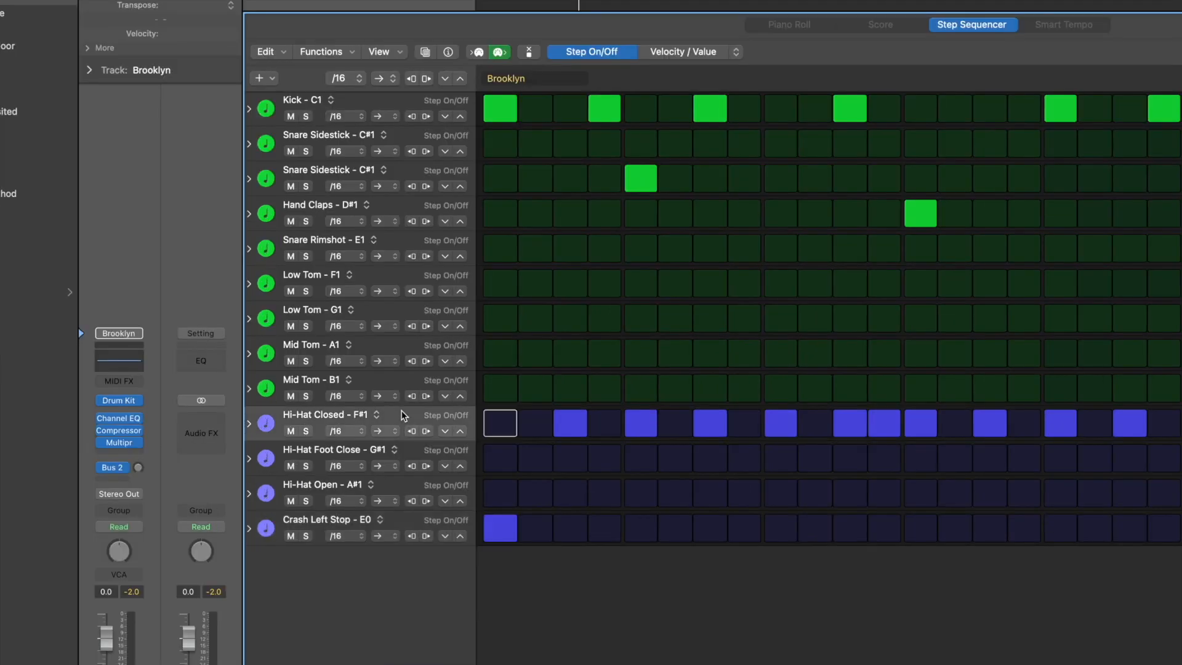
pyautogui.click(249, 424)
pyautogui.rightClick(359, 447)
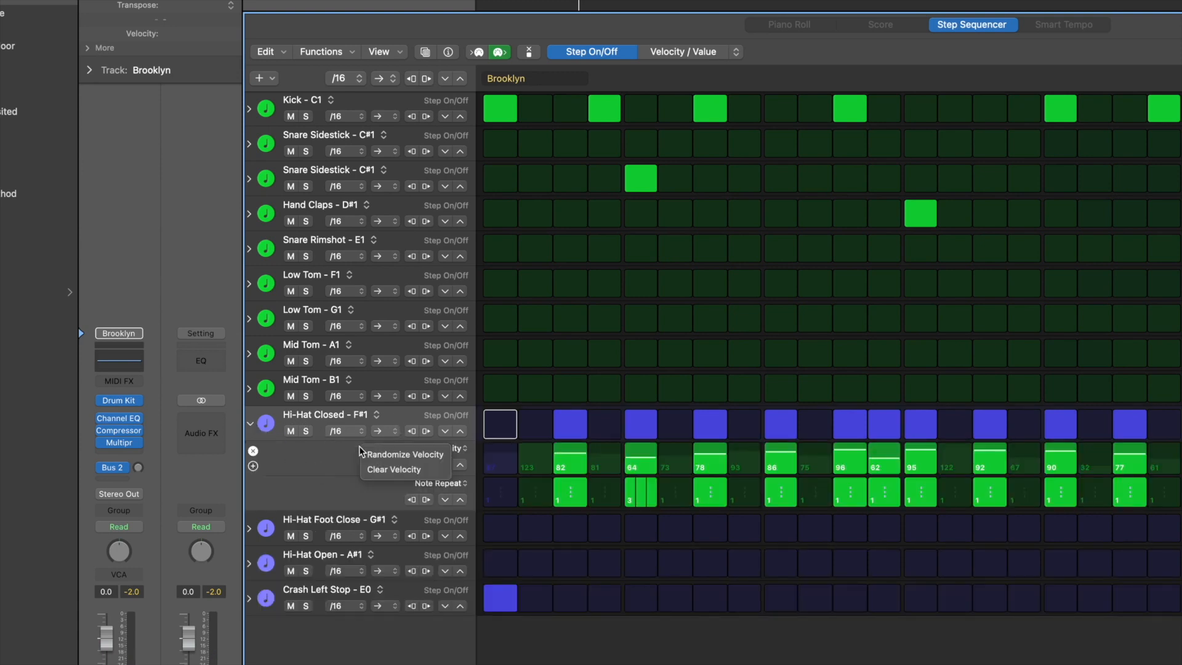
pyautogui.click(332, 477)
pyautogui.rightClick(349, 494)
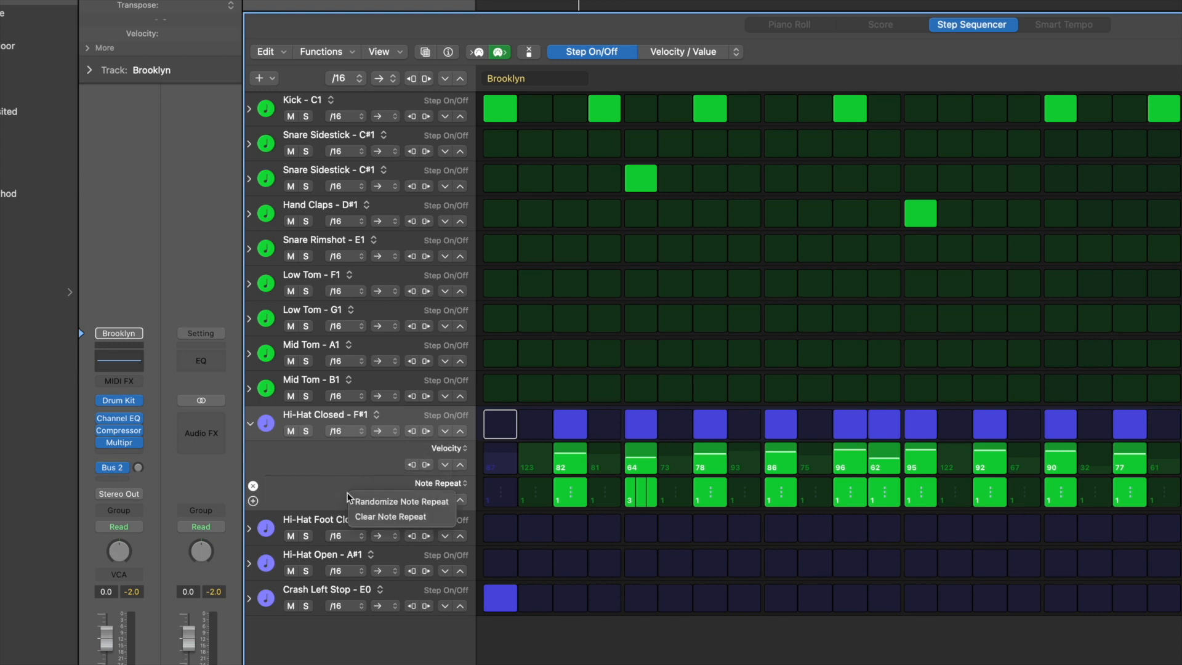
pyautogui.click(402, 502)
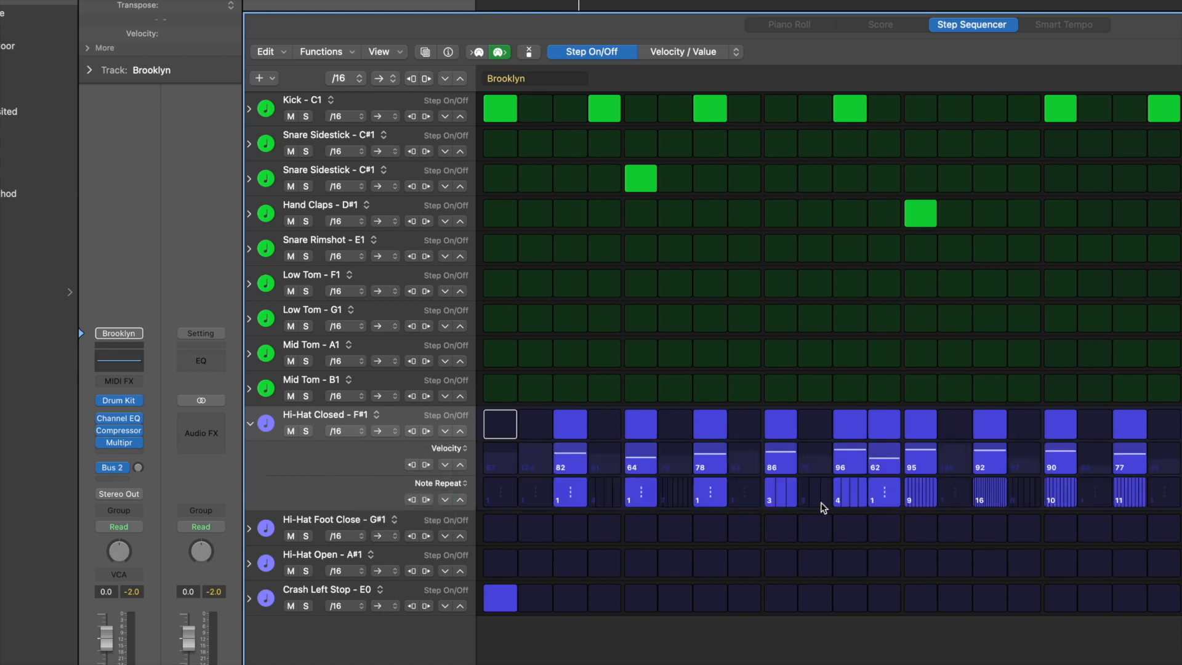
pyautogui.rightClick(357, 487)
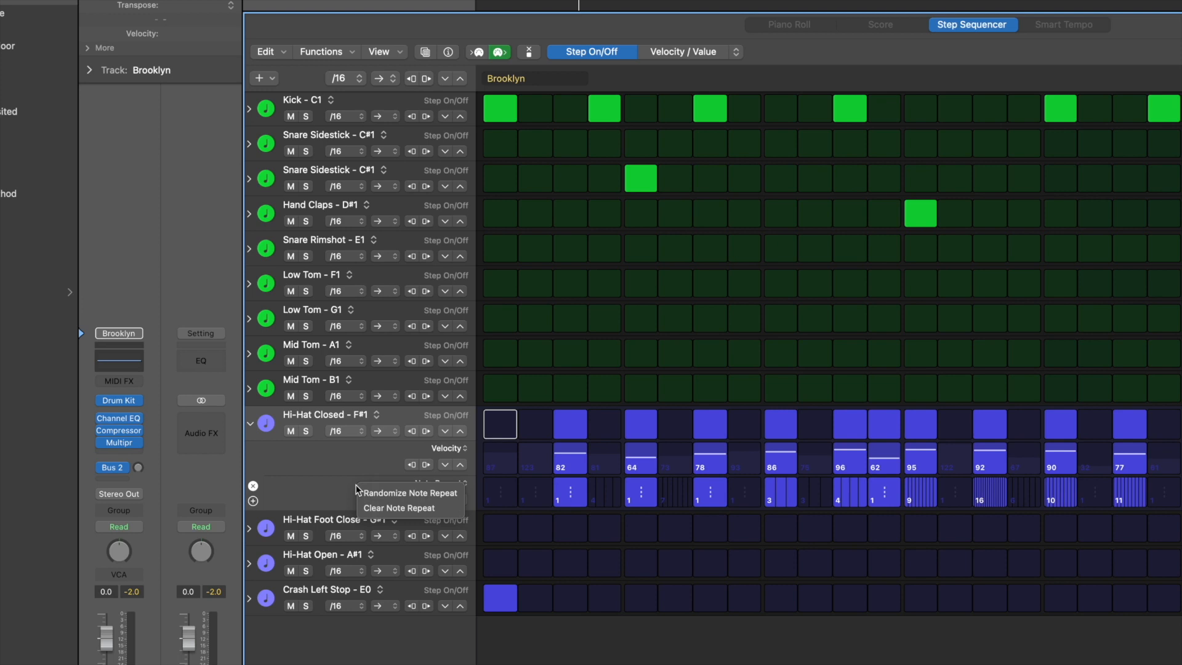
pyautogui.click(388, 508)
# - Randomize the on/off steps of the Hi-Hat Closed row twice
pyautogui.rightClick(395, 417)
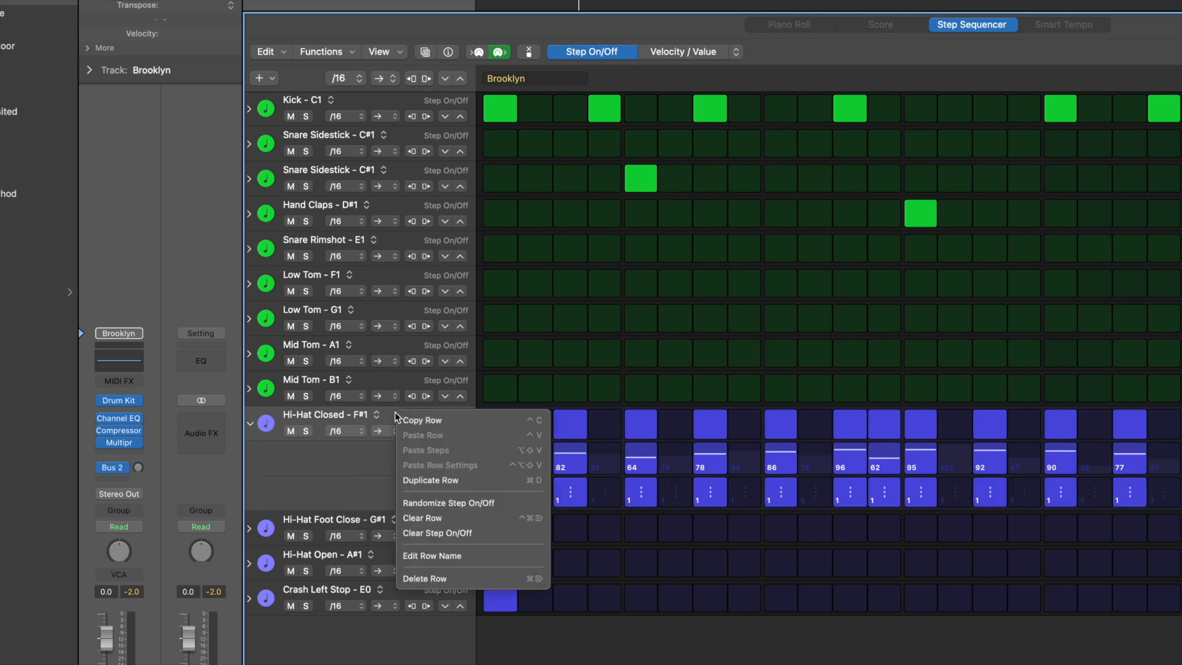
pyautogui.click(472, 503)
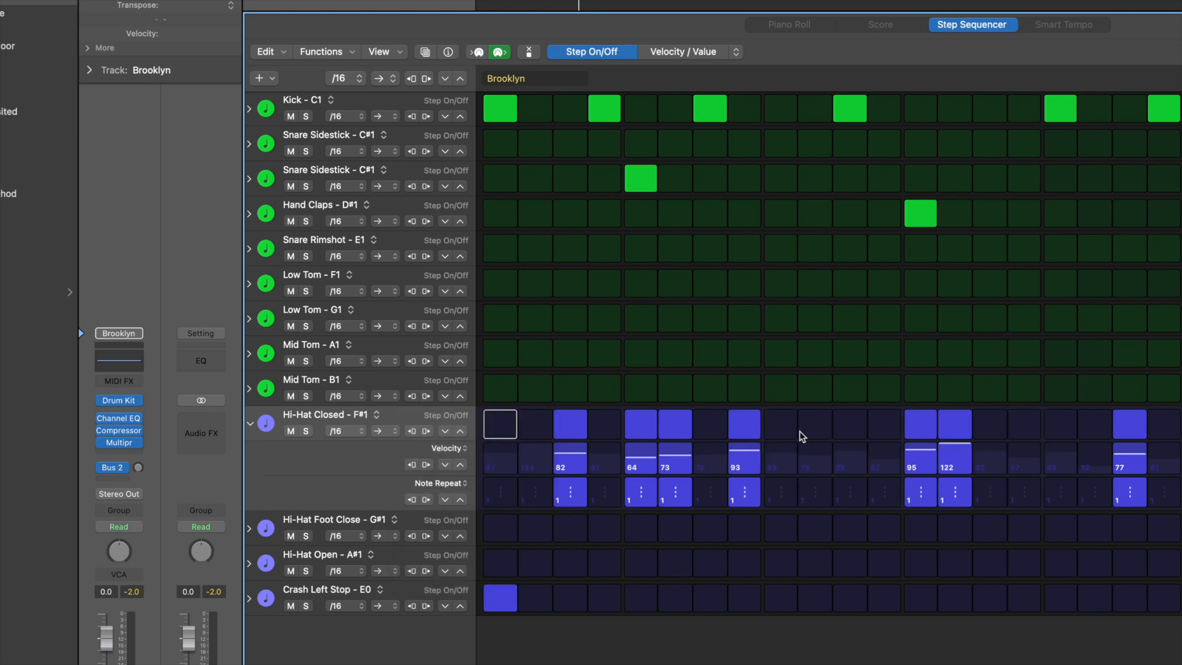
pyautogui.rightClick(398, 421)
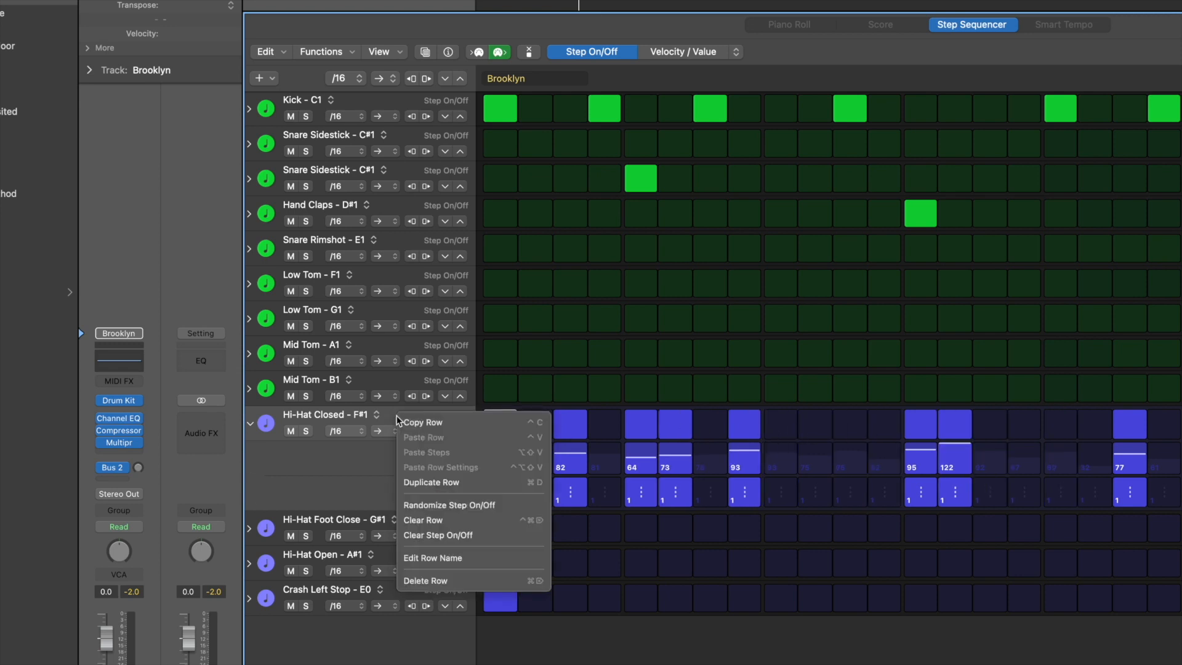
pyautogui.click(455, 505)
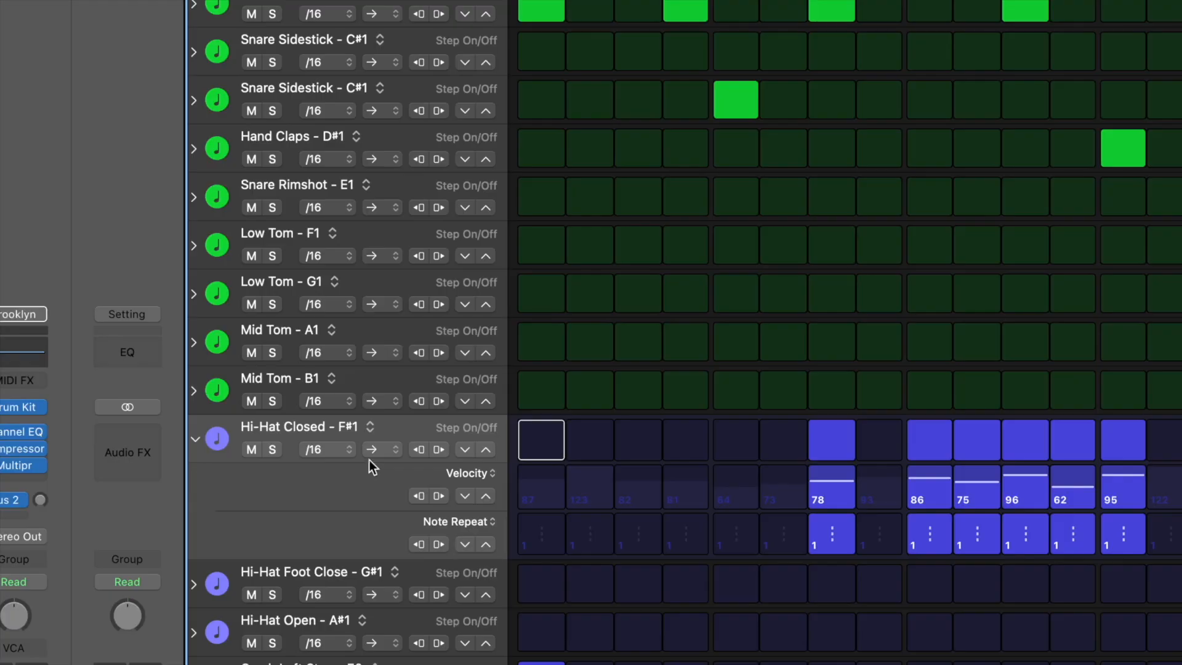
pyautogui.rightClick(388, 425)
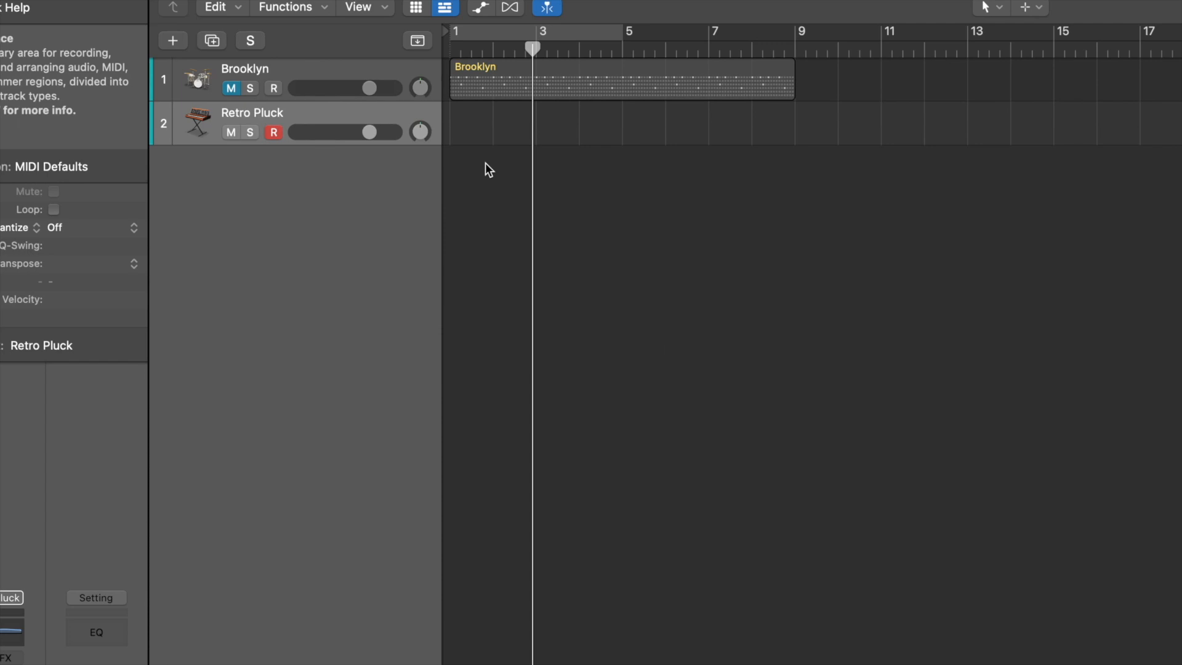
# - Create a pattern region at the start of the Retro Pluck track and check the options for adding rows
pyautogui.rightClick(468, 116)
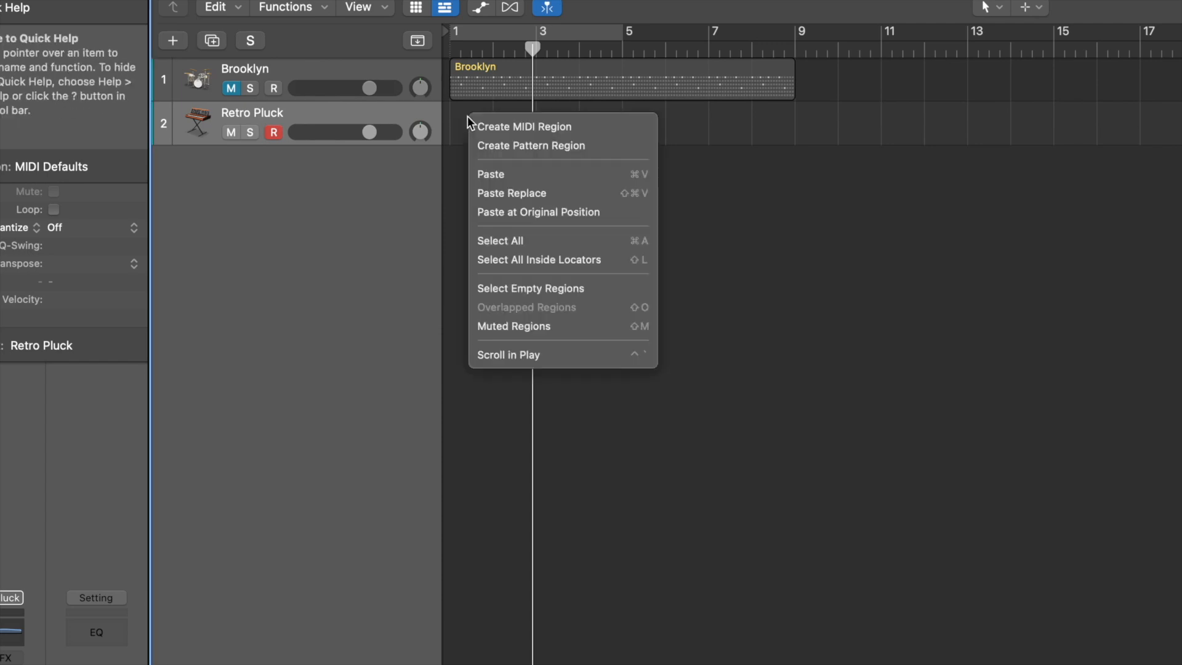
pyautogui.click(520, 143)
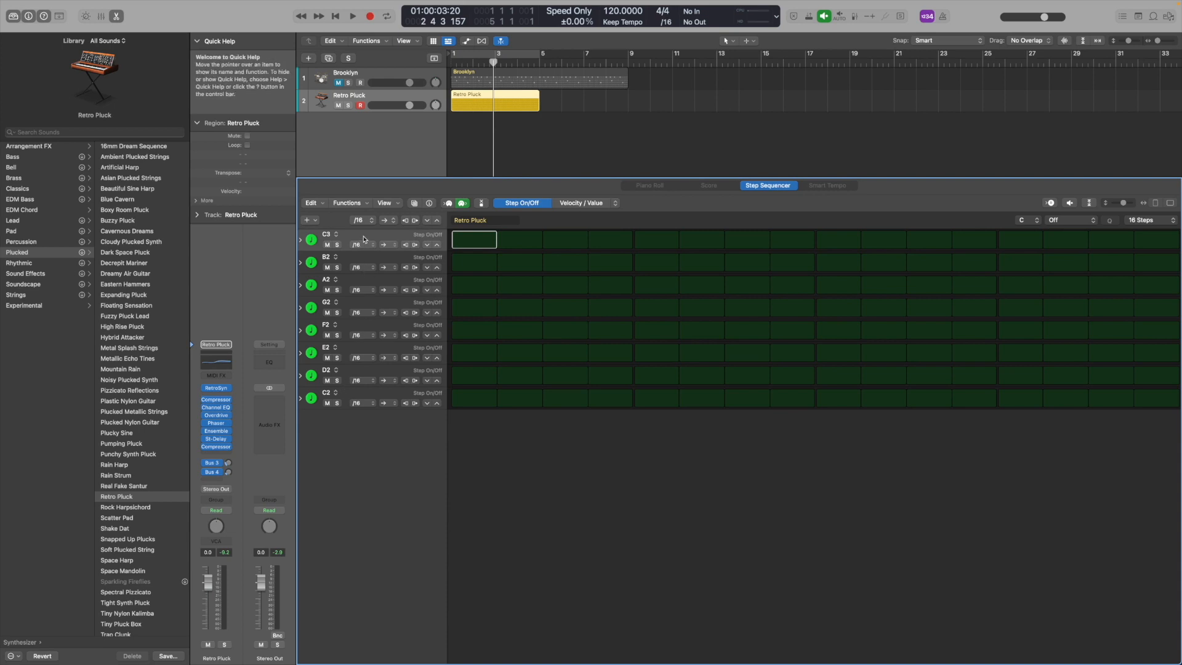
pyautogui.click(354, 395)
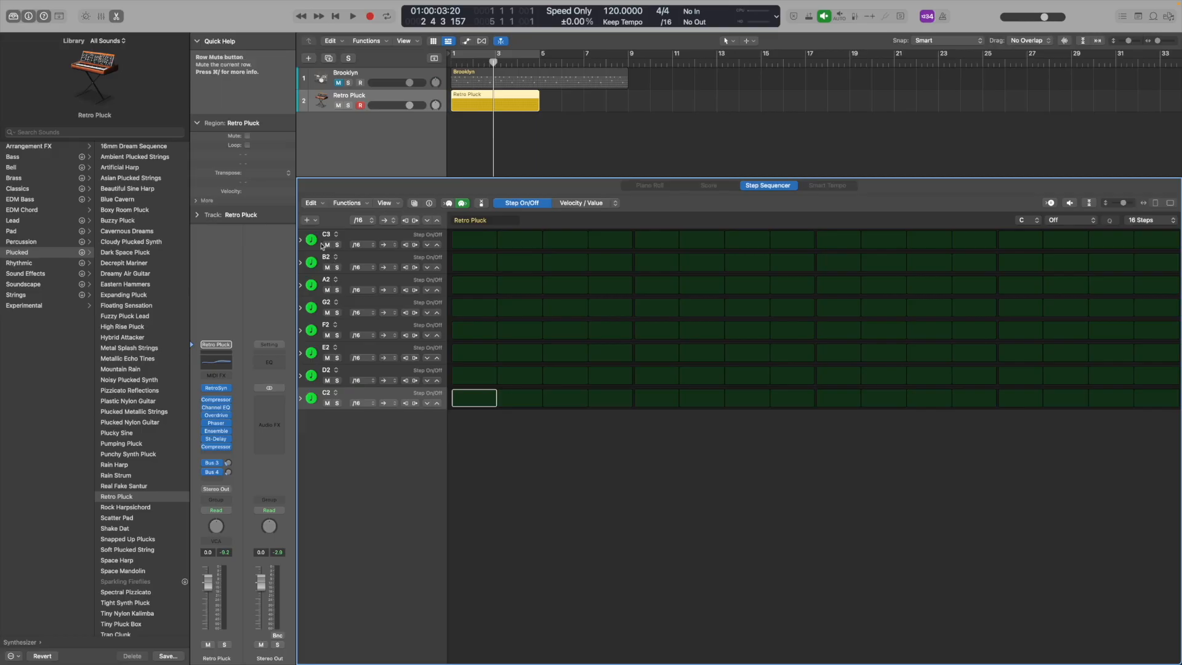
pyautogui.click(311, 220)
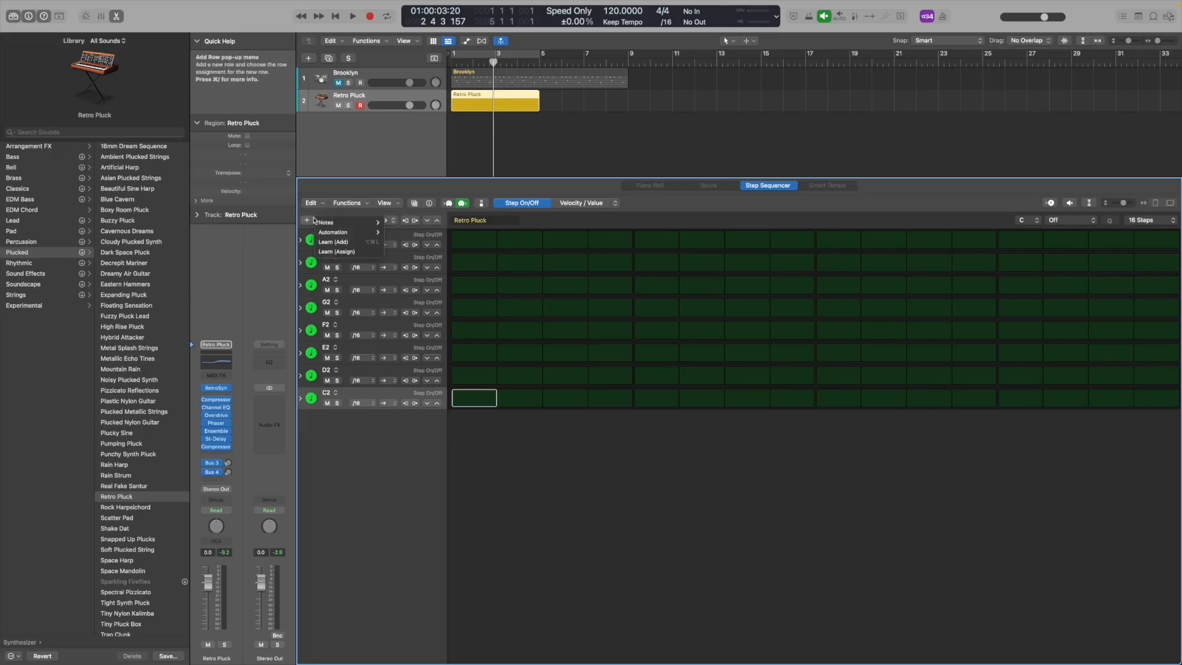
pyautogui.moveTo(335, 226)
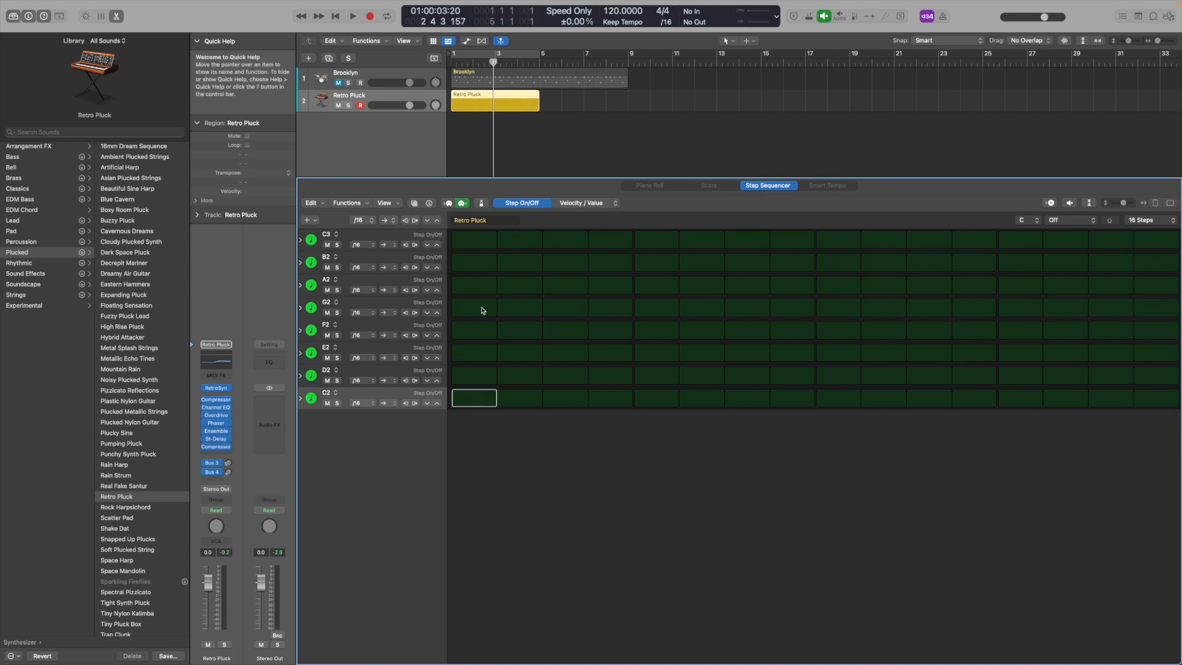
# - Paint a freehand melodic pattern of steps across the C2 to B2 rows over the 16 steps and play it
pyautogui.moveTo(488, 400)
pyautogui.mouseDown()
pyautogui.moveTo(563, 308)
pyautogui.moveTo(839, 309)
pyautogui.moveTo(1099, 267)
pyautogui.moveTo(839, 347)
pyautogui.mouseUp()
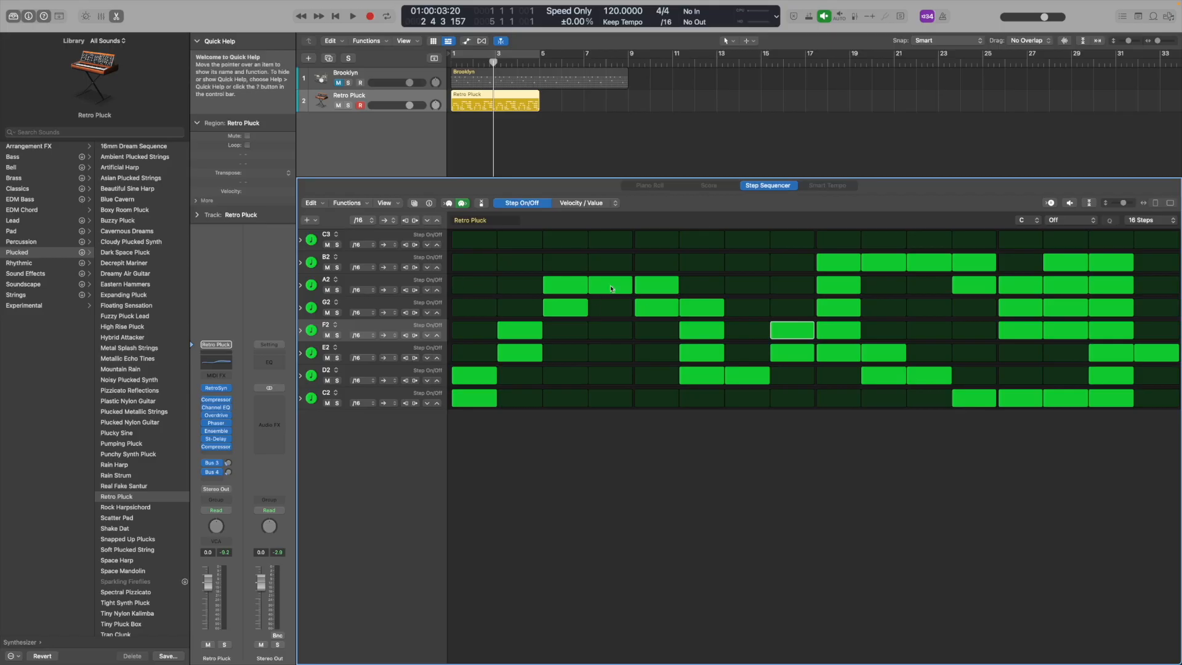
pyautogui.press('space')
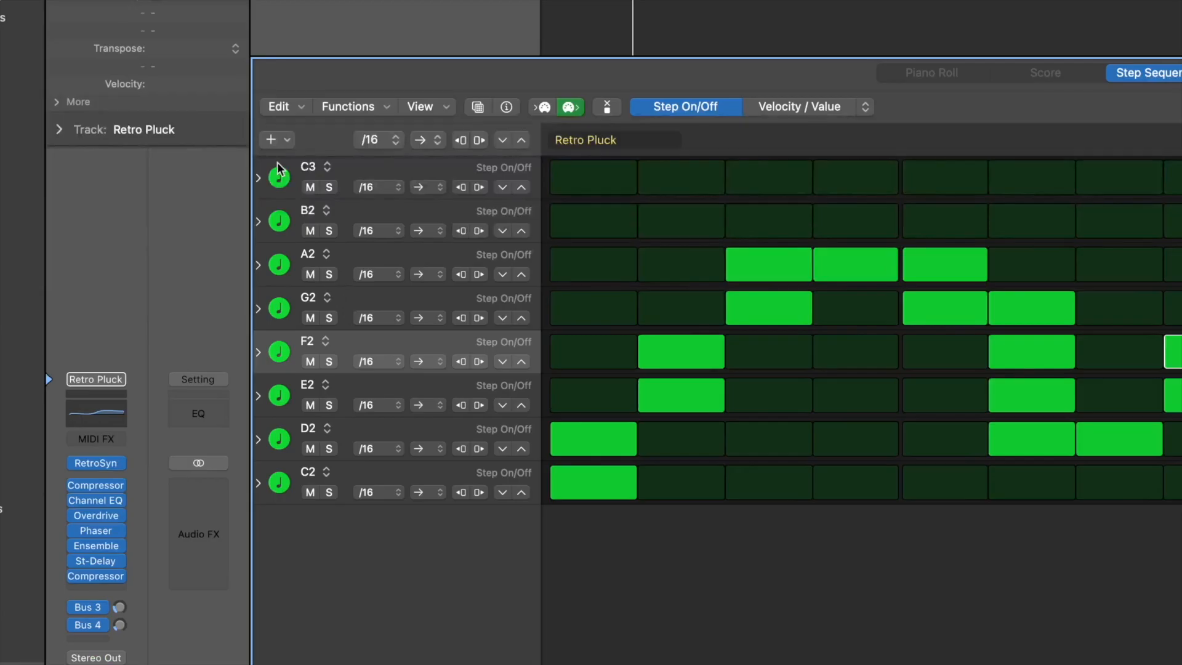
# - Randomize the C3 row's velocity values and expand the B2 row's subrows
pyautogui.click(258, 178)
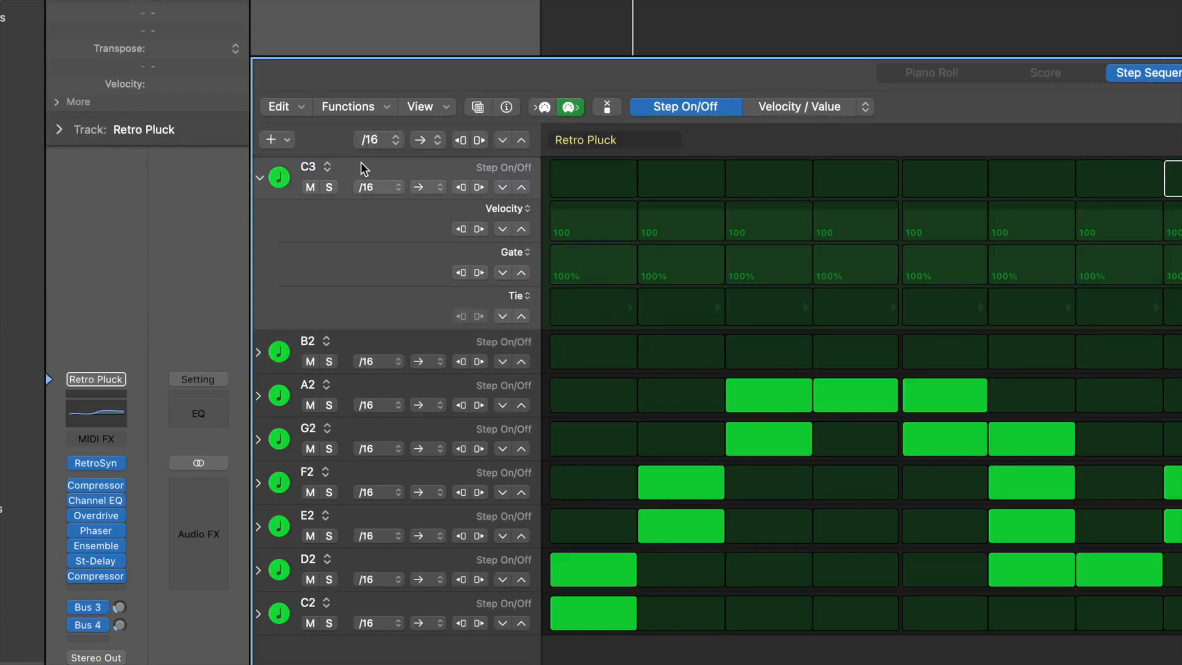
pyautogui.rightClick(414, 217)
pyautogui.click(434, 223)
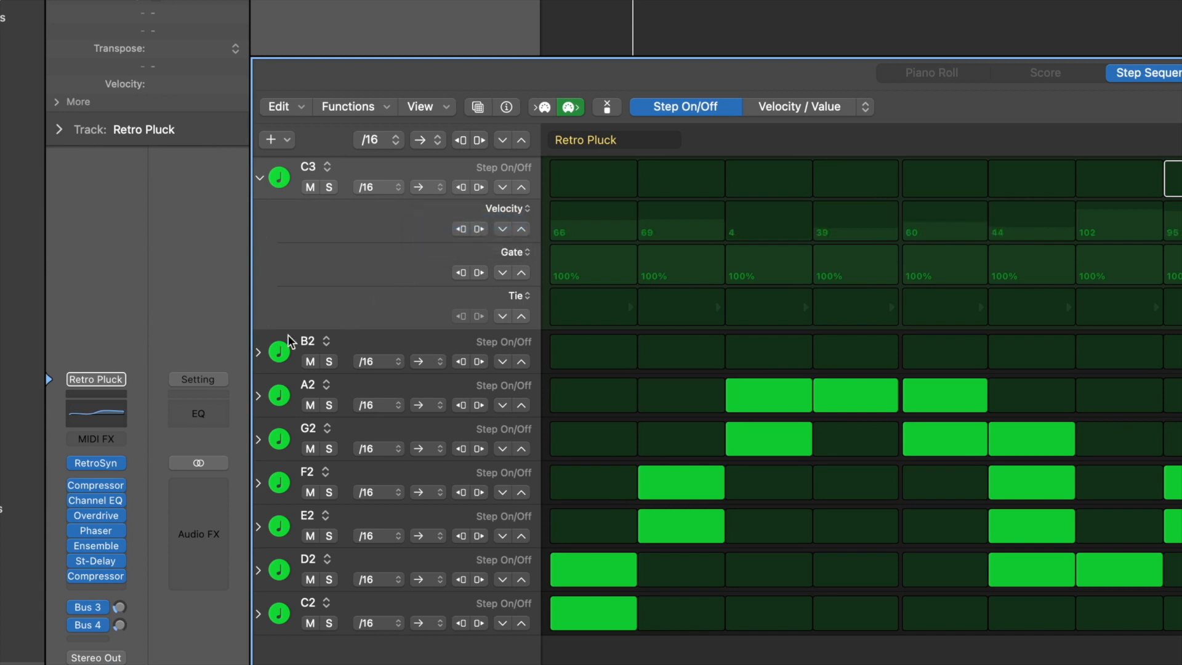
pyautogui.click(259, 353)
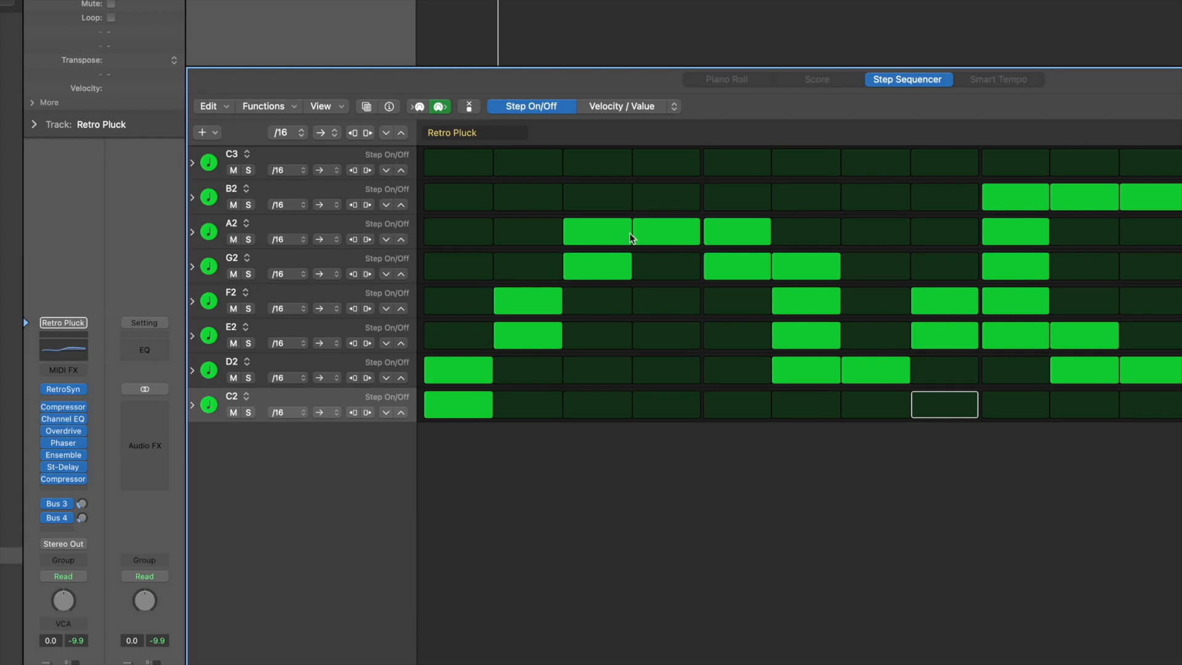
# - Expand the A2 row and tie its steps 3, 4 and 5 into one long note
pyautogui.click(192, 233)
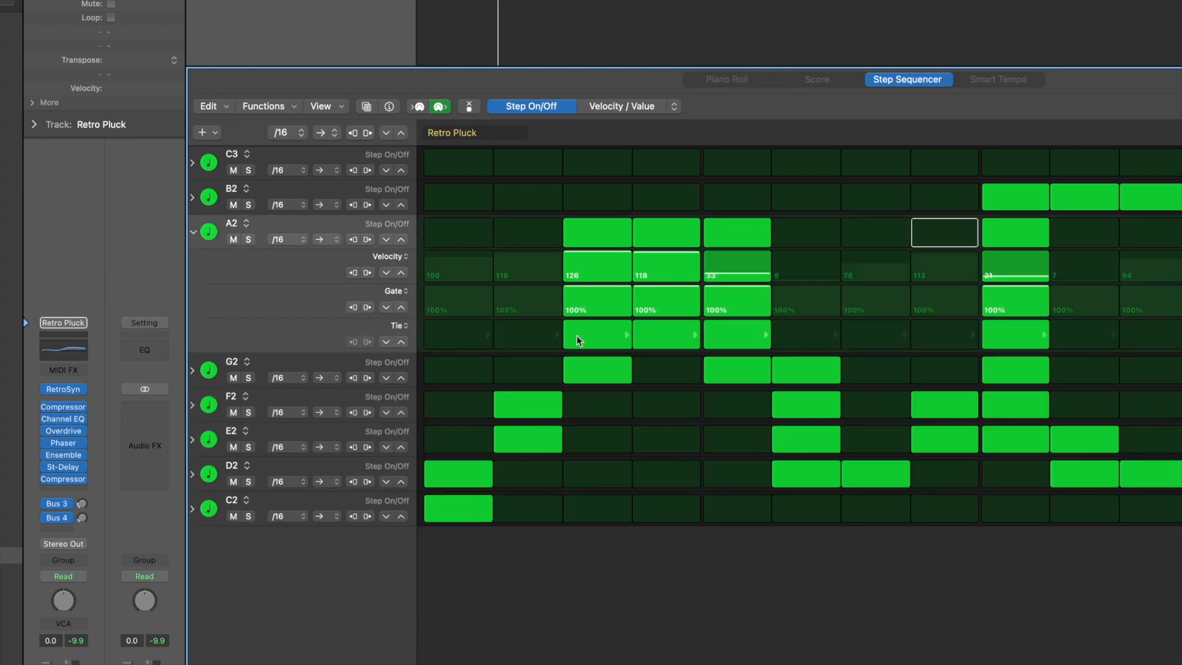
pyautogui.click(626, 334)
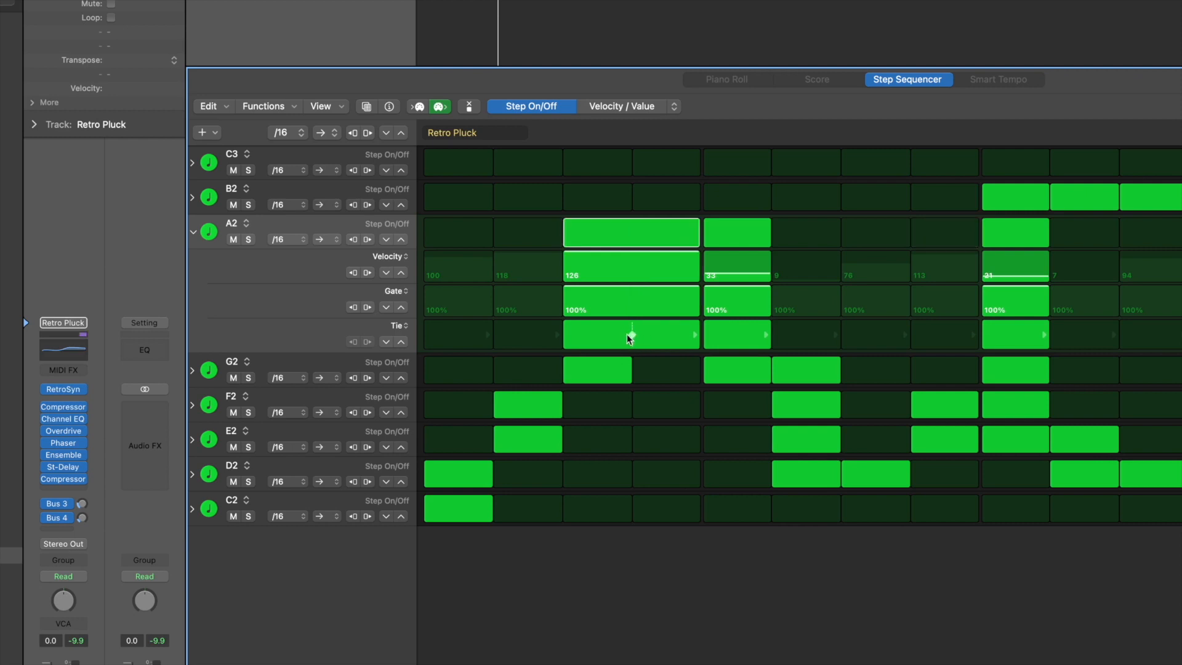
pyautogui.click(696, 335)
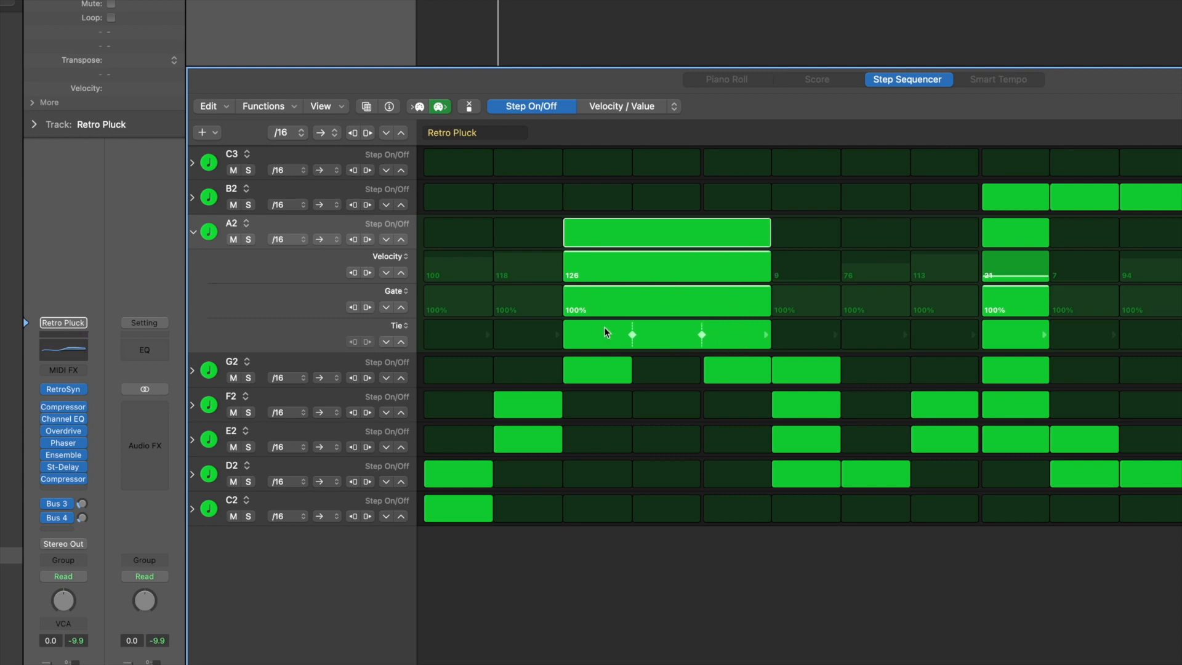
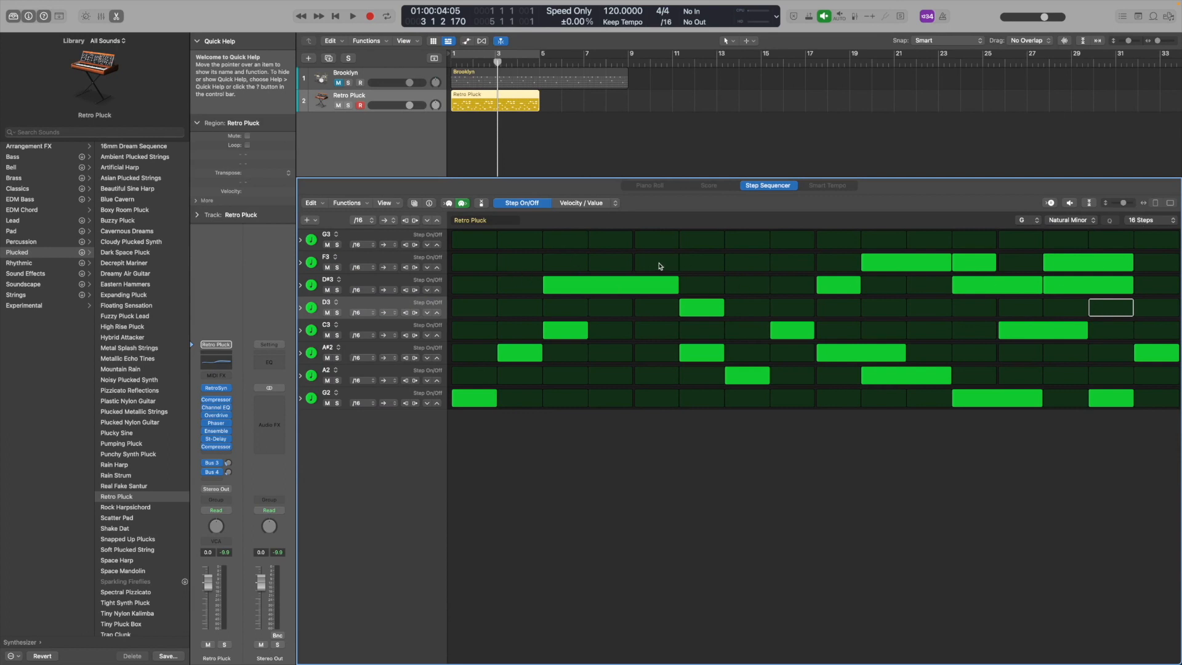
# - Set the step rate of the whole Retro Pluck pattern to /8 and play it
pyautogui.click(366, 222)
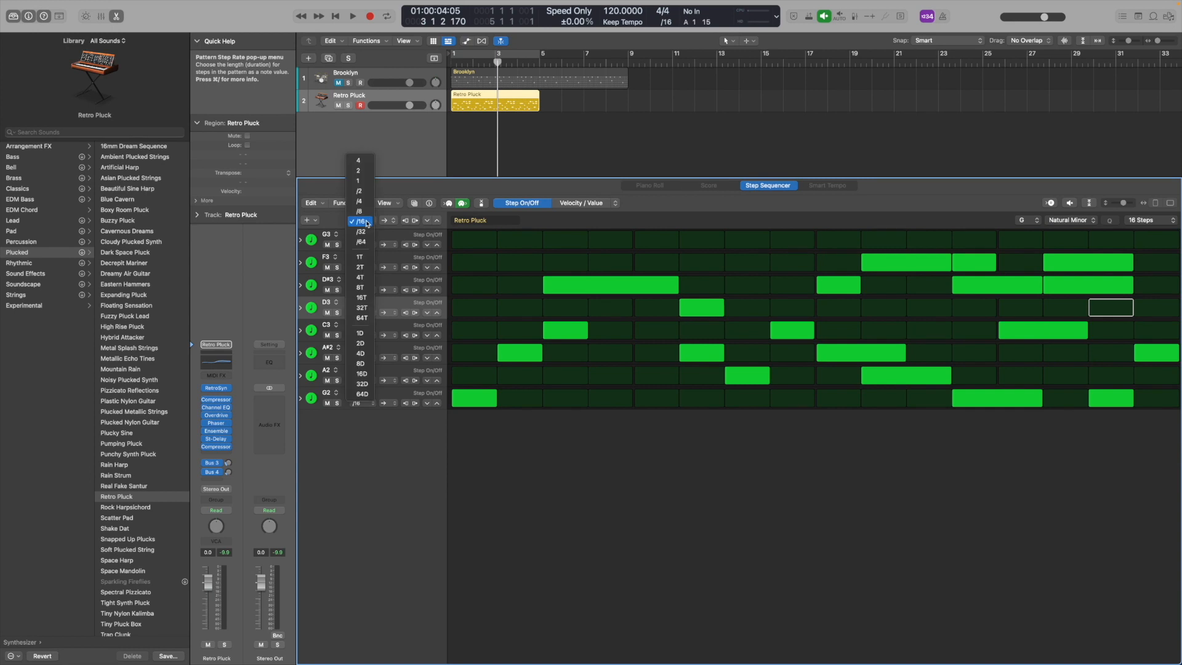
pyautogui.click(360, 211)
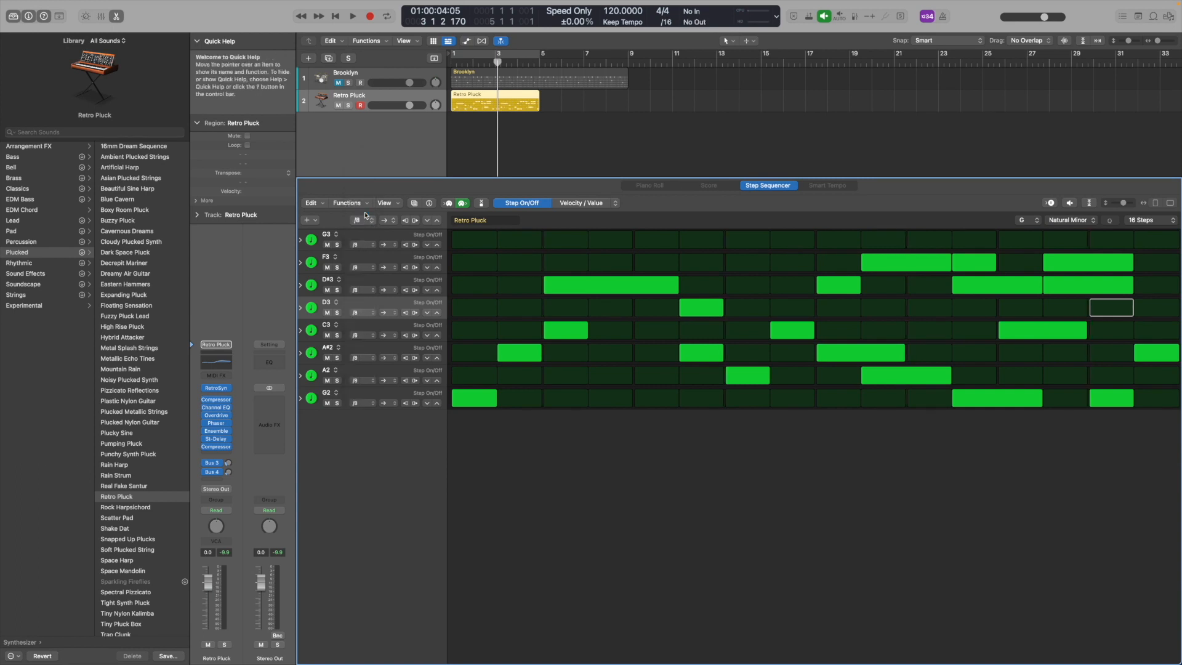
pyautogui.press('space')
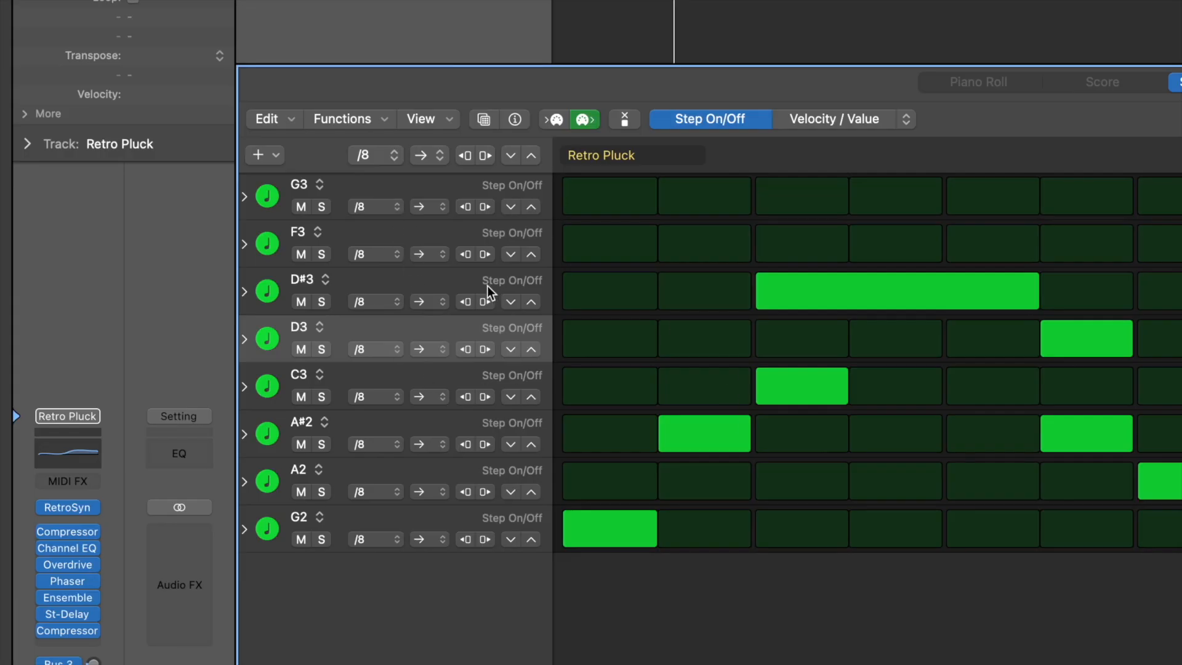
# - Set individual step rates of /16 for the F3, D3 and A2 rows and /4 for the A#2 row, and play the pattern
pyautogui.click(367, 253)
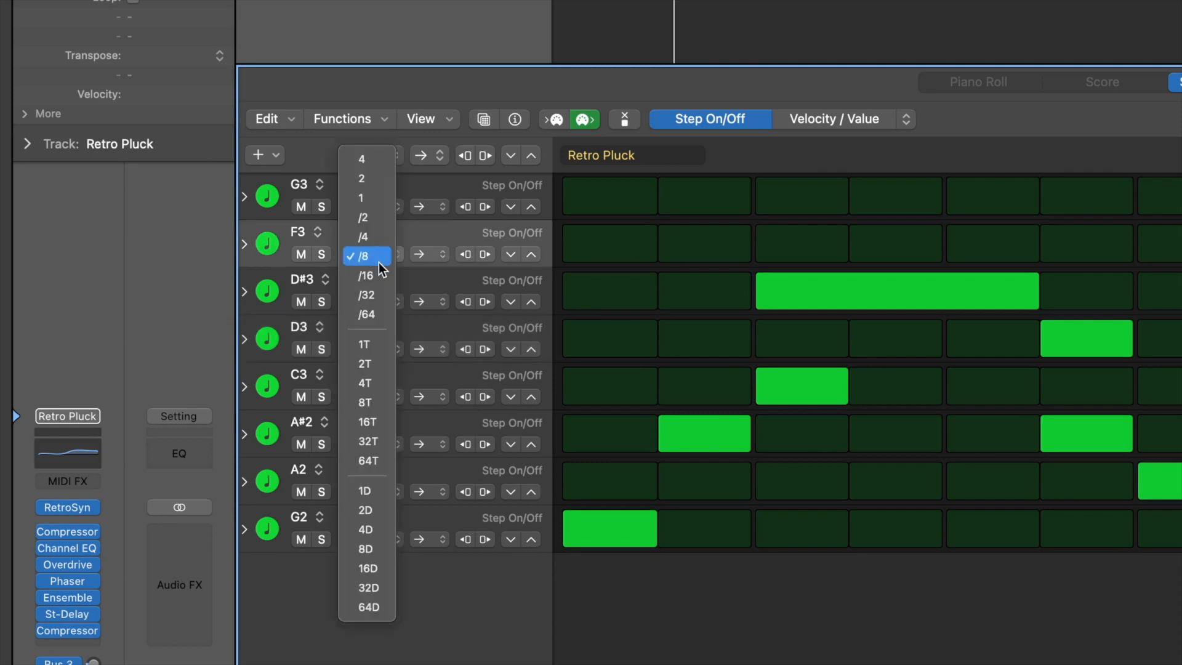
pyautogui.click(376, 272)
pyautogui.click(371, 348)
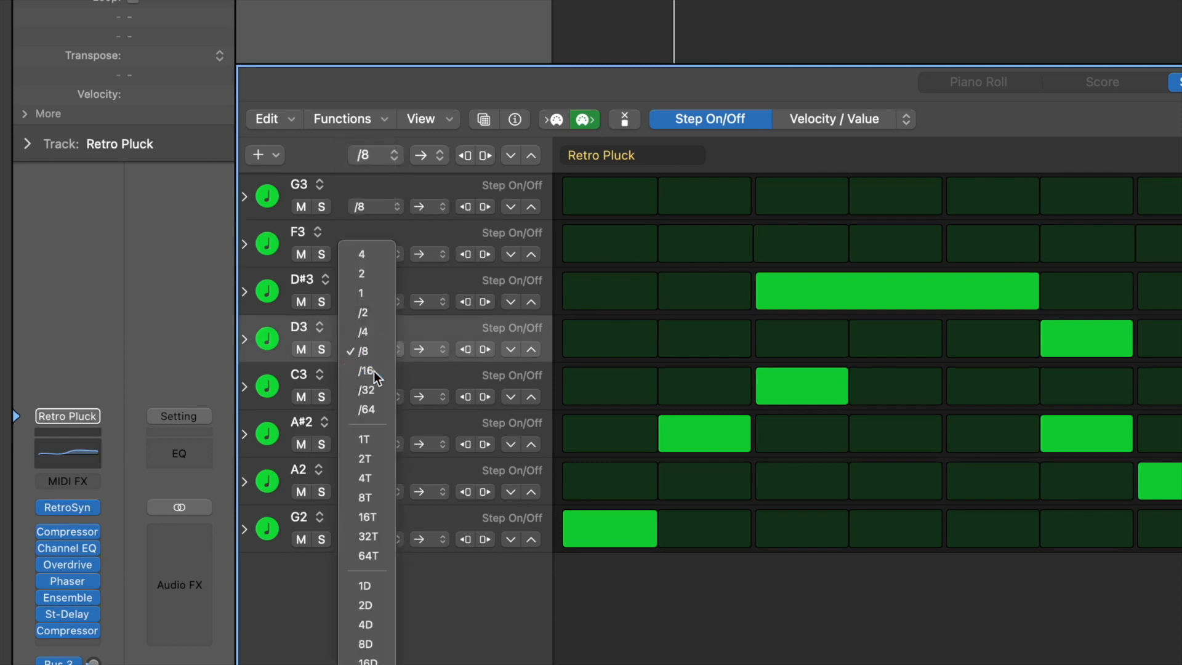
pyautogui.click(374, 370)
pyautogui.click(376, 444)
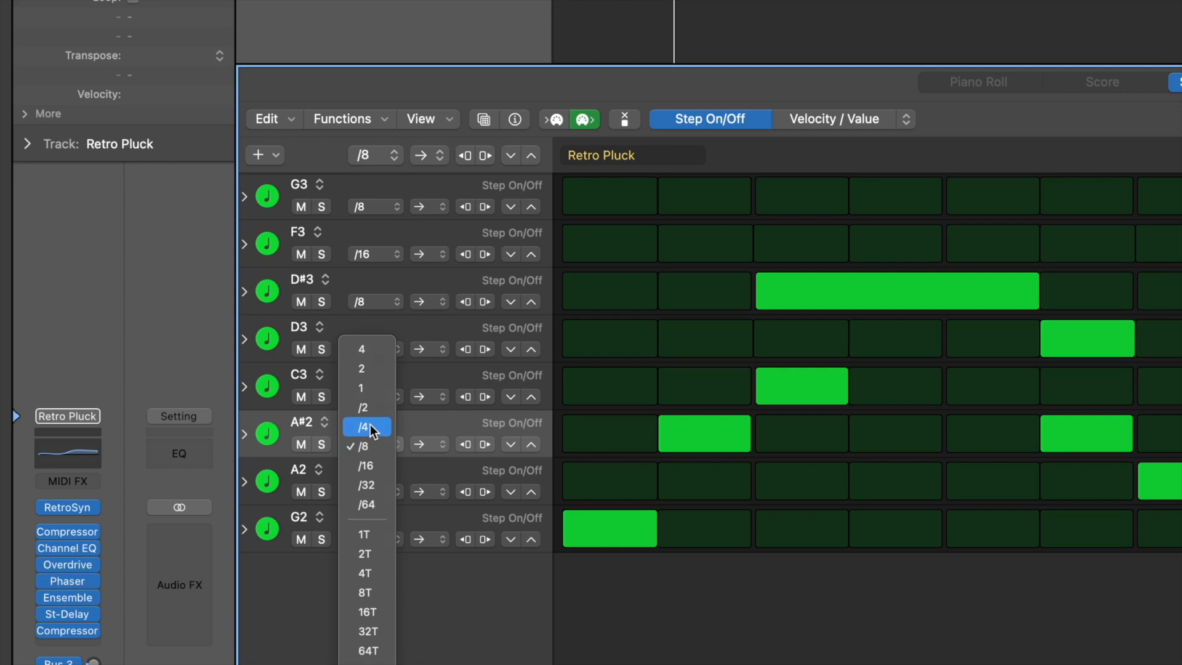
pyautogui.click(371, 424)
pyautogui.click(372, 494)
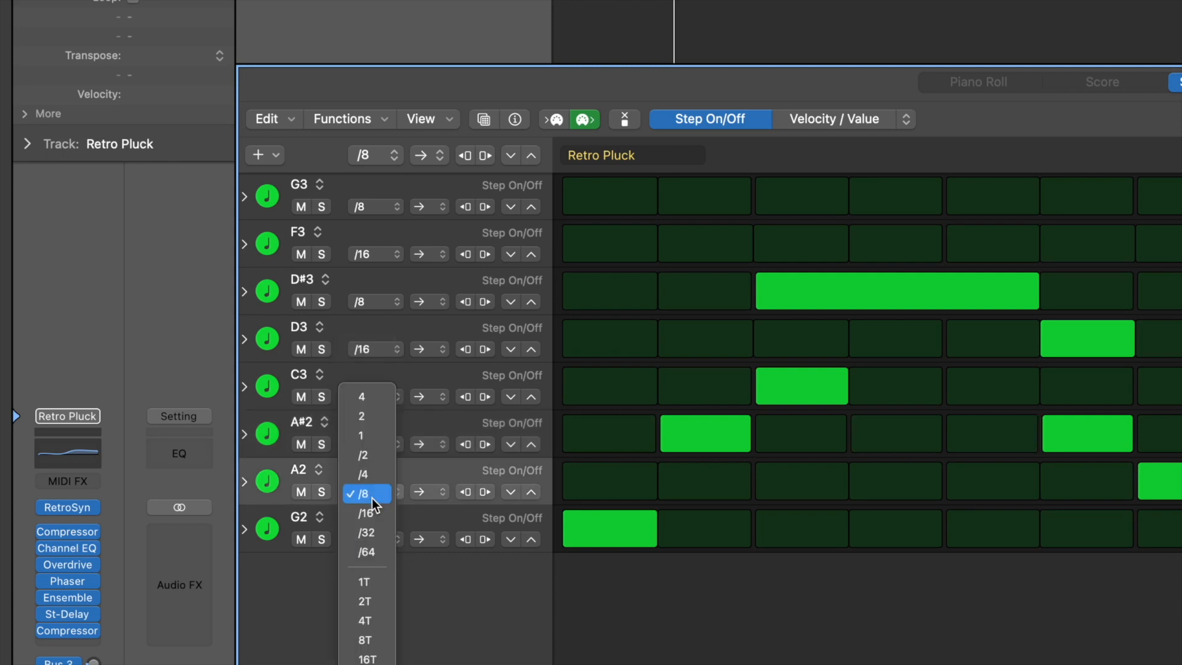
pyautogui.click(373, 532)
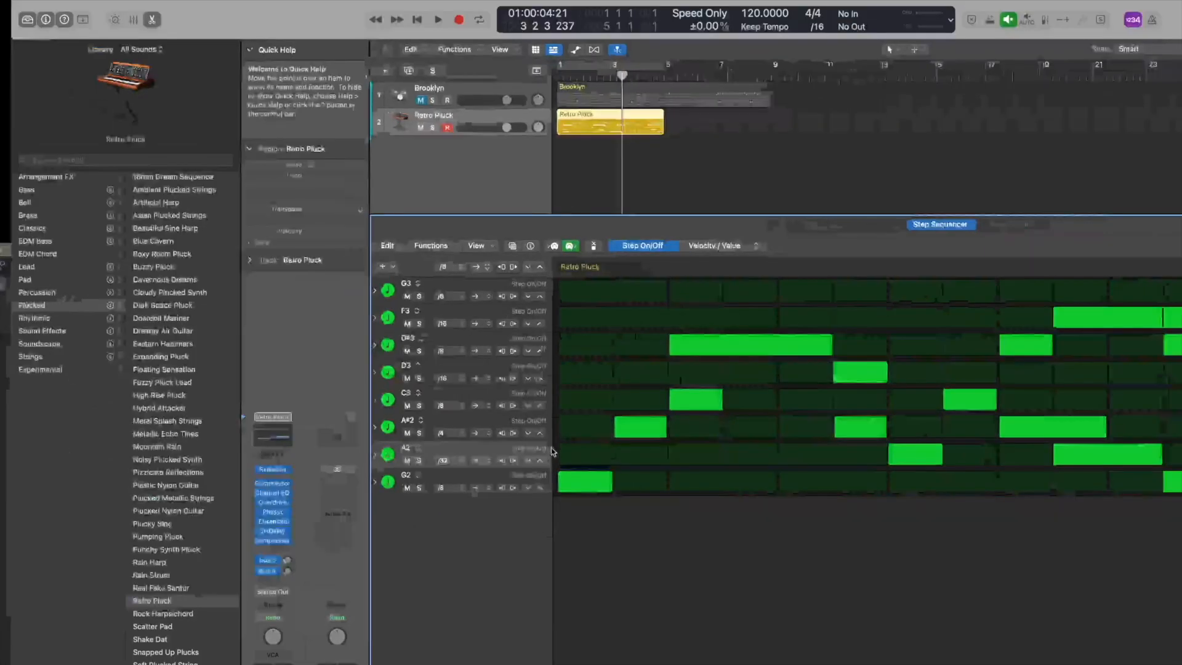
pyautogui.press('space')
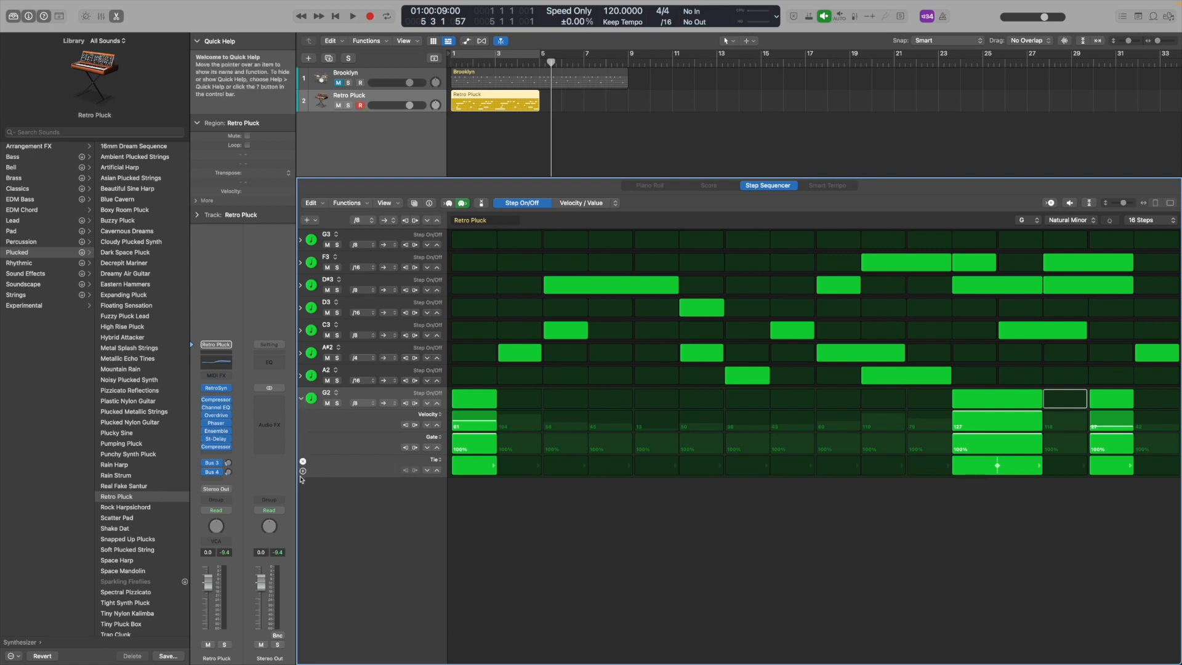
# - Add Note, Octave, Loop Start/End, Note Repeat, Chance, Start Offset, Step Rate and Skip subrows to the G2 row
pyautogui.click(303, 472)
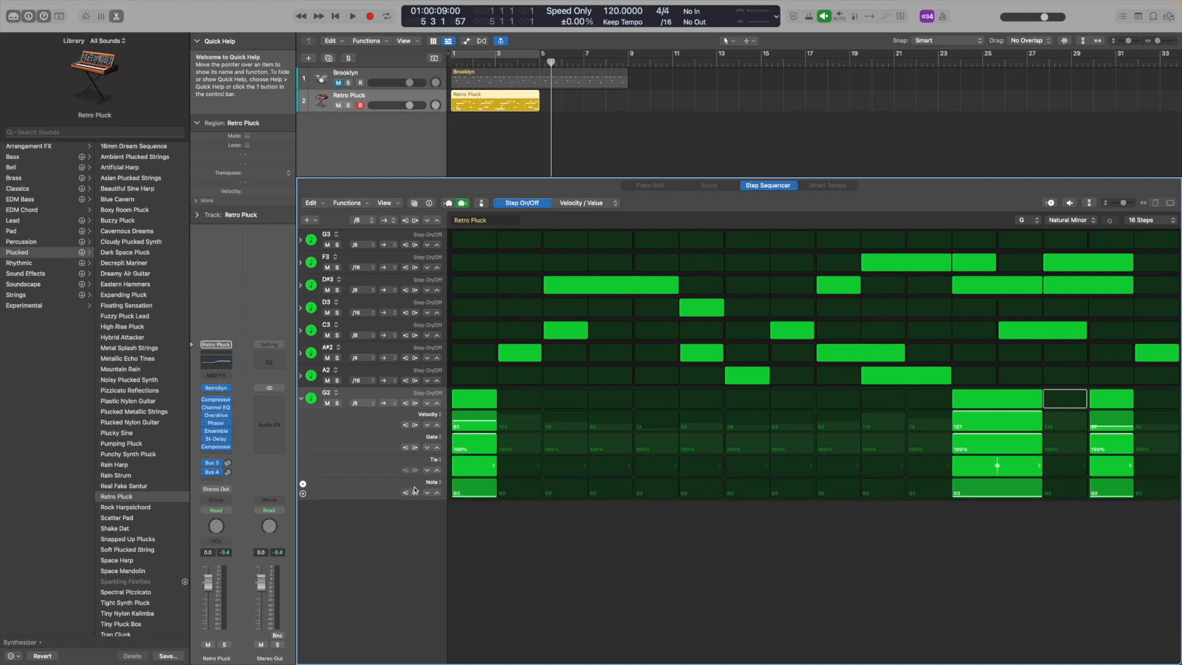
pyautogui.click(303, 494)
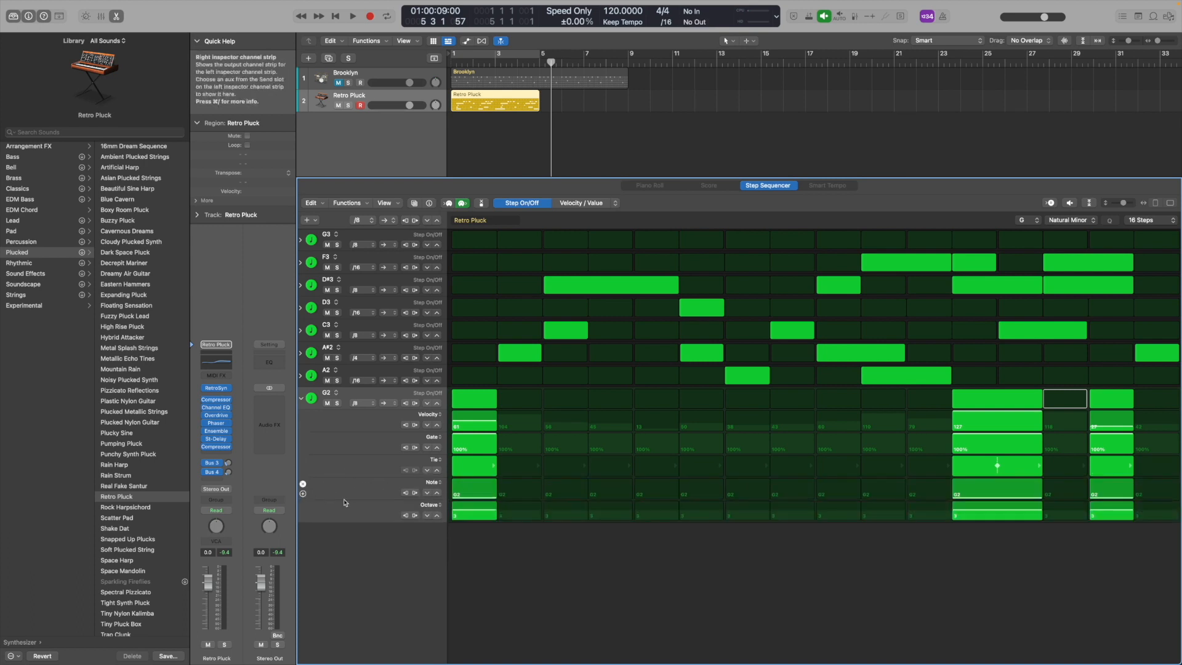
pyautogui.click(303, 517)
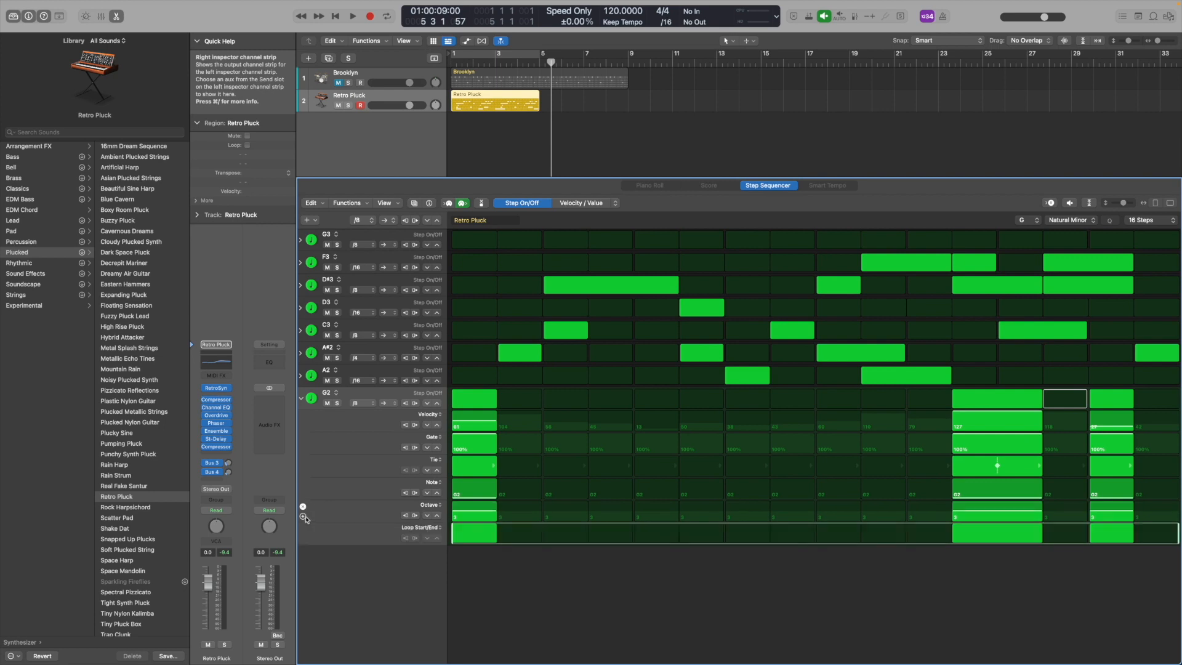
pyautogui.click(303, 539)
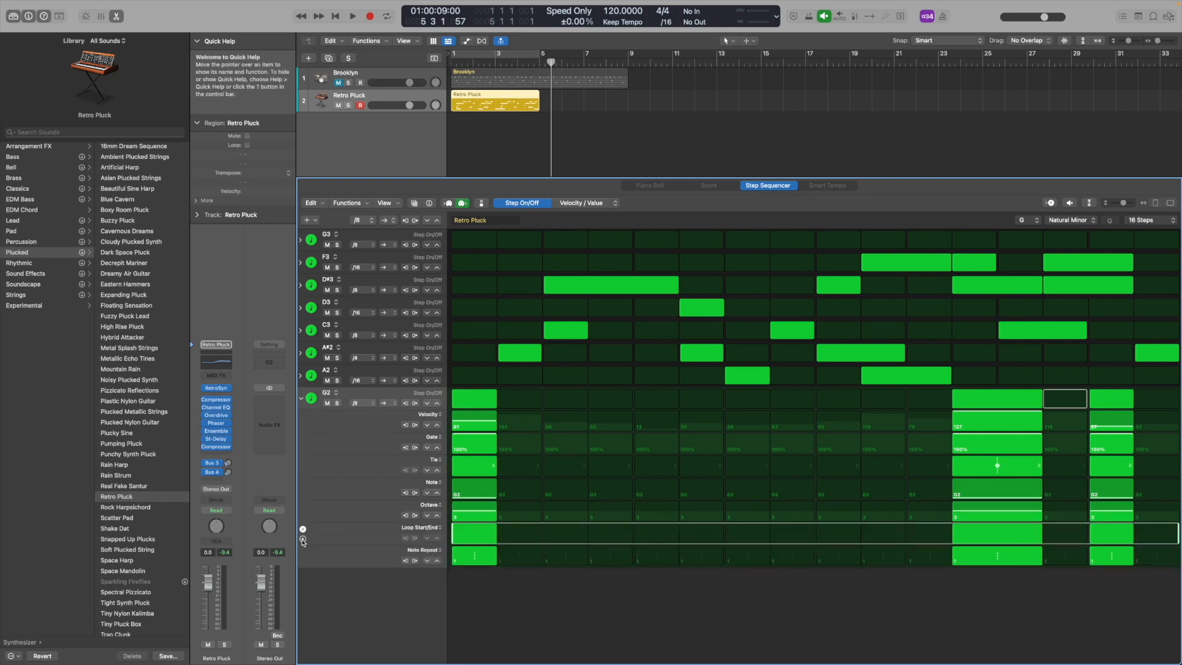
pyautogui.click(303, 562)
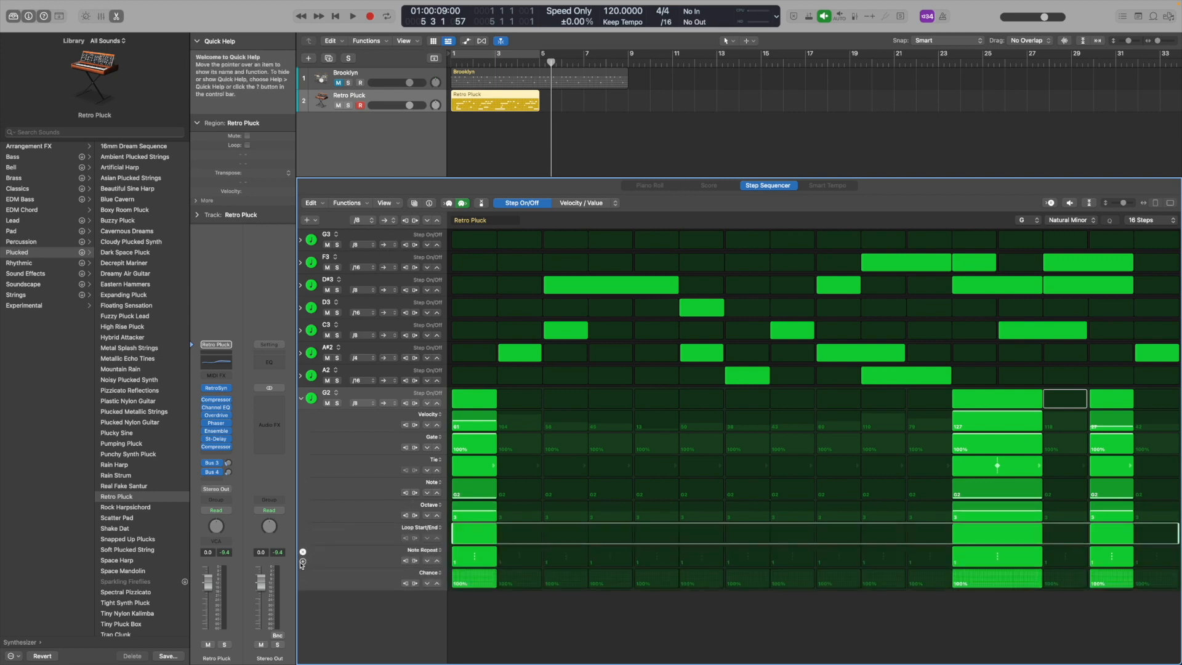
pyautogui.click(303, 585)
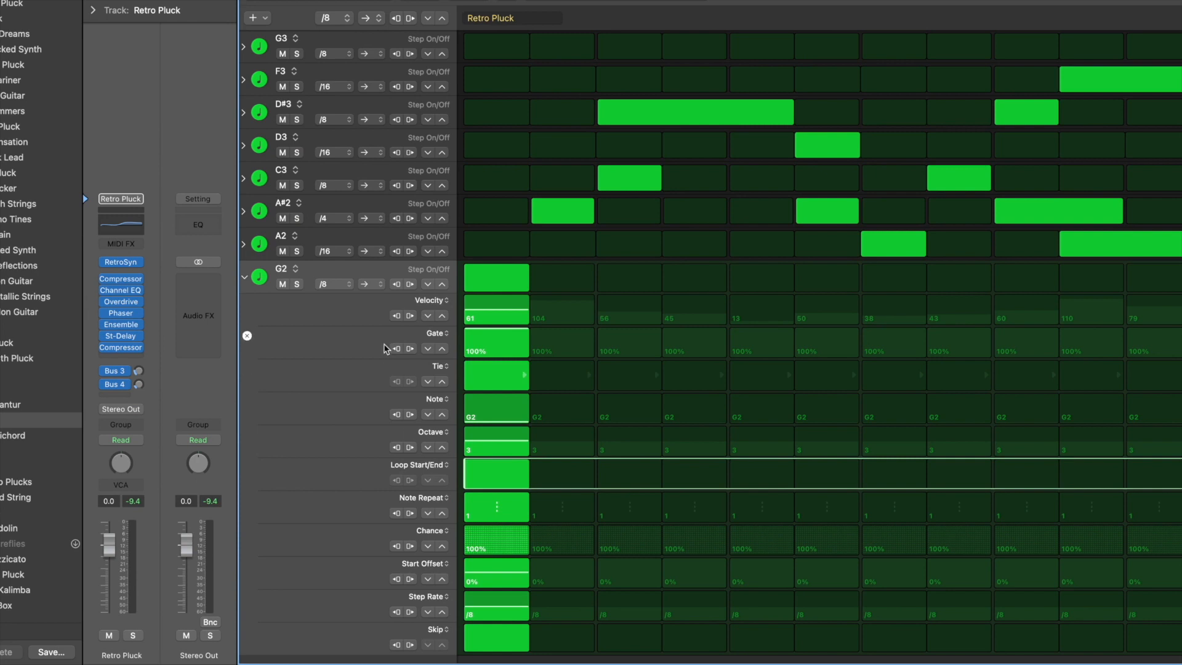
# - Try a note repeat of 3 on the G2 row's first step, play it, and undo the change
pyautogui.moveTo(478, 508); pyautogui.dragTo(502, 510)
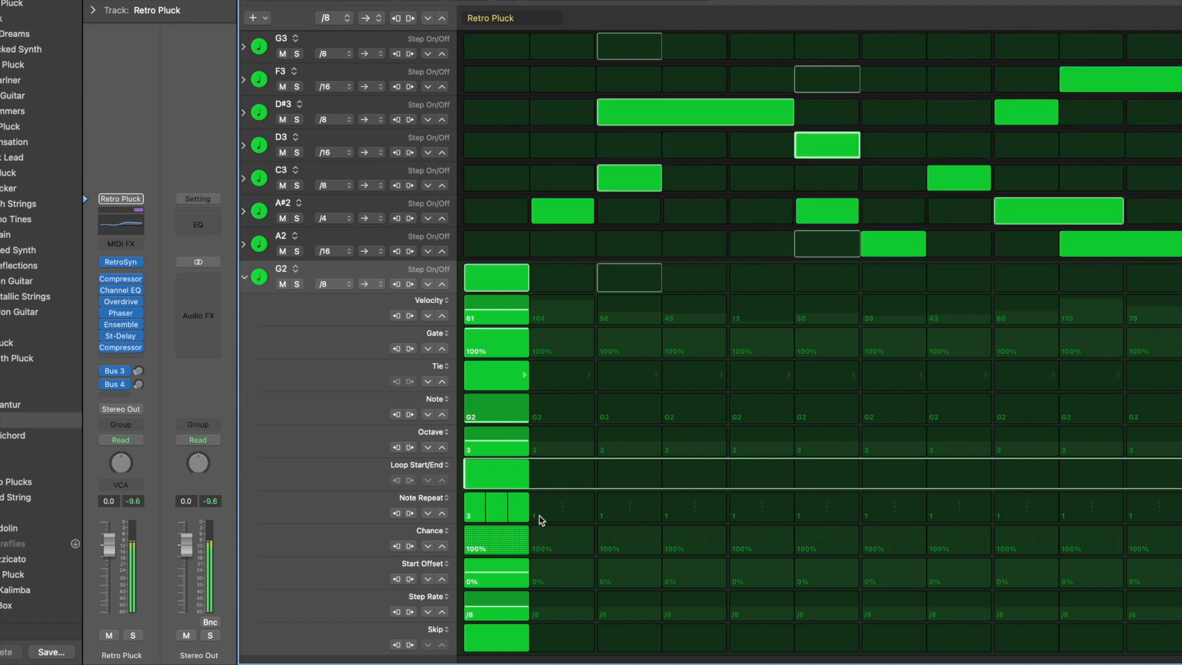
pyautogui.press('space')
pyautogui.press('super+z')
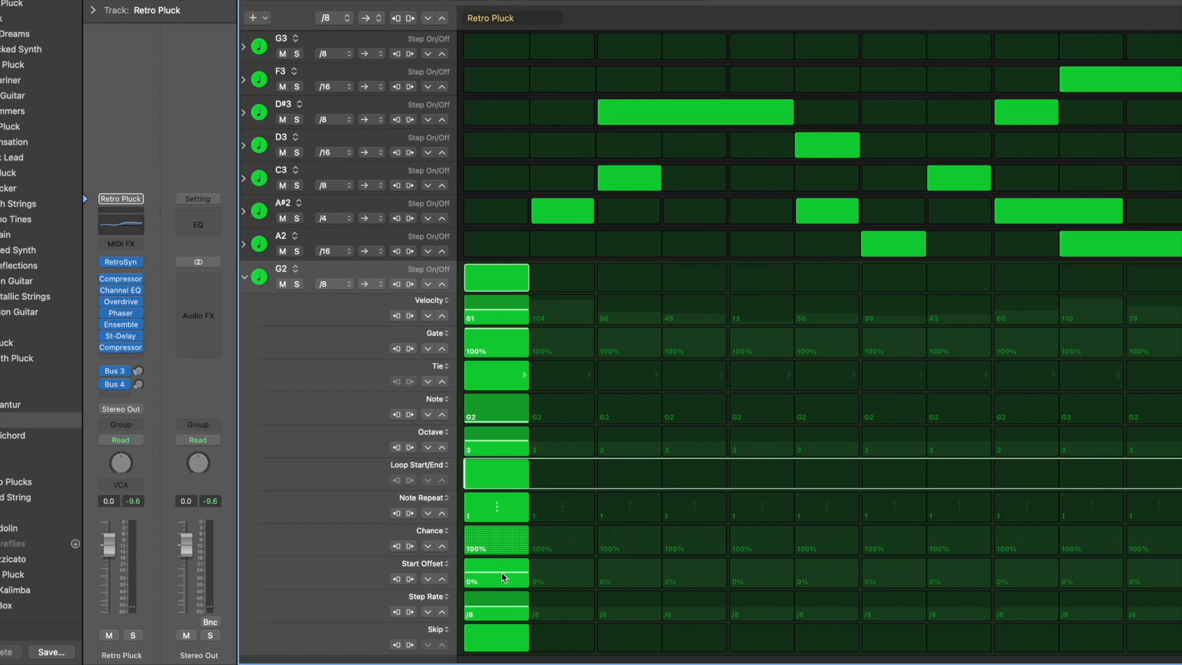
# - Set the G2 row's first step to a 50% start offset and 45% chance, and play the pattern
pyautogui.moveTo(504, 577); pyautogui.dragTo(503, 576)
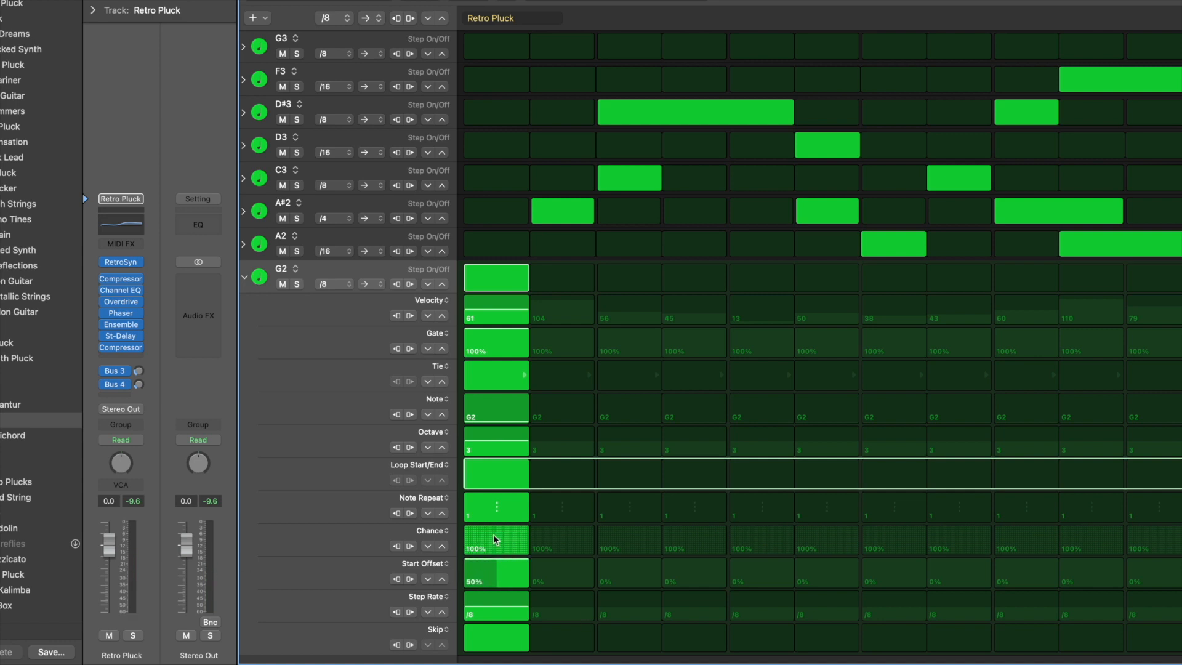
pyautogui.moveTo(494, 539); pyautogui.dragTo(493, 546)
pyautogui.press('space')
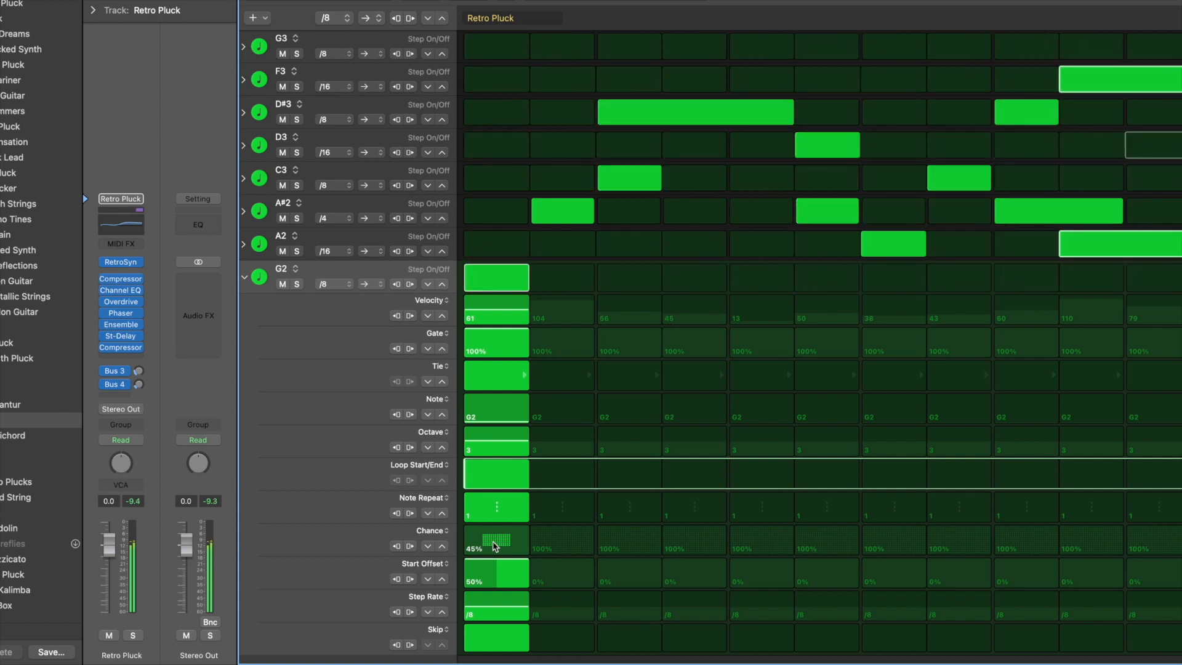
# - Try skipping the G2 row's first step during playback, then stop and turn the skip off
pyautogui.click(492, 637)
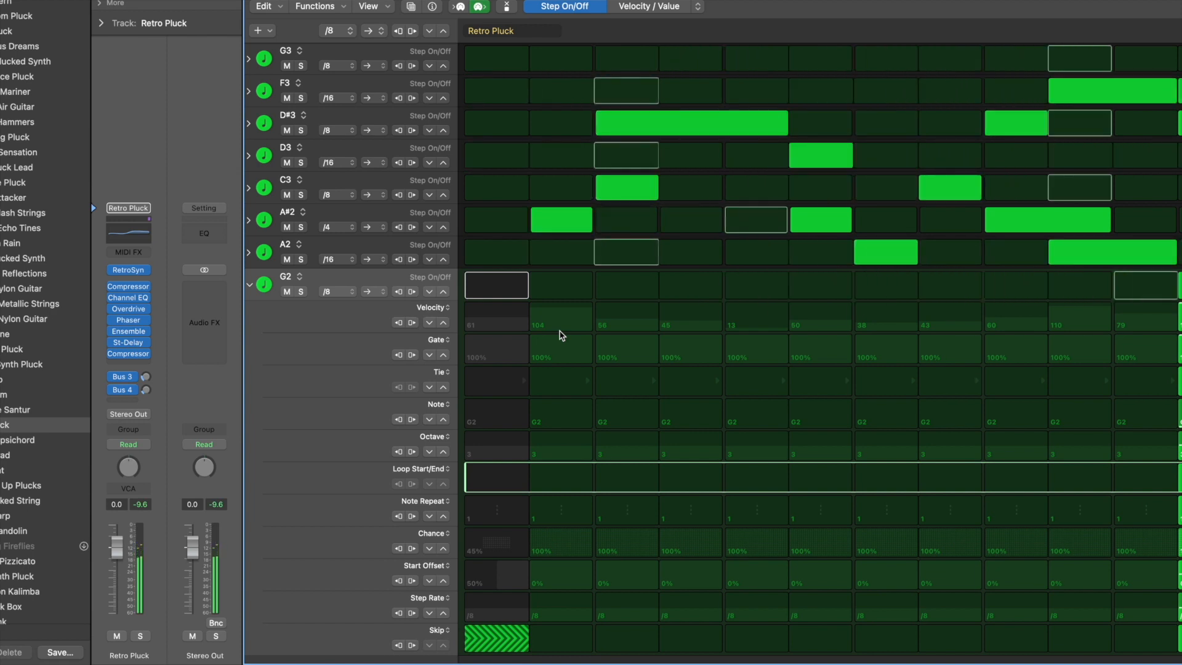
pyautogui.press('space')
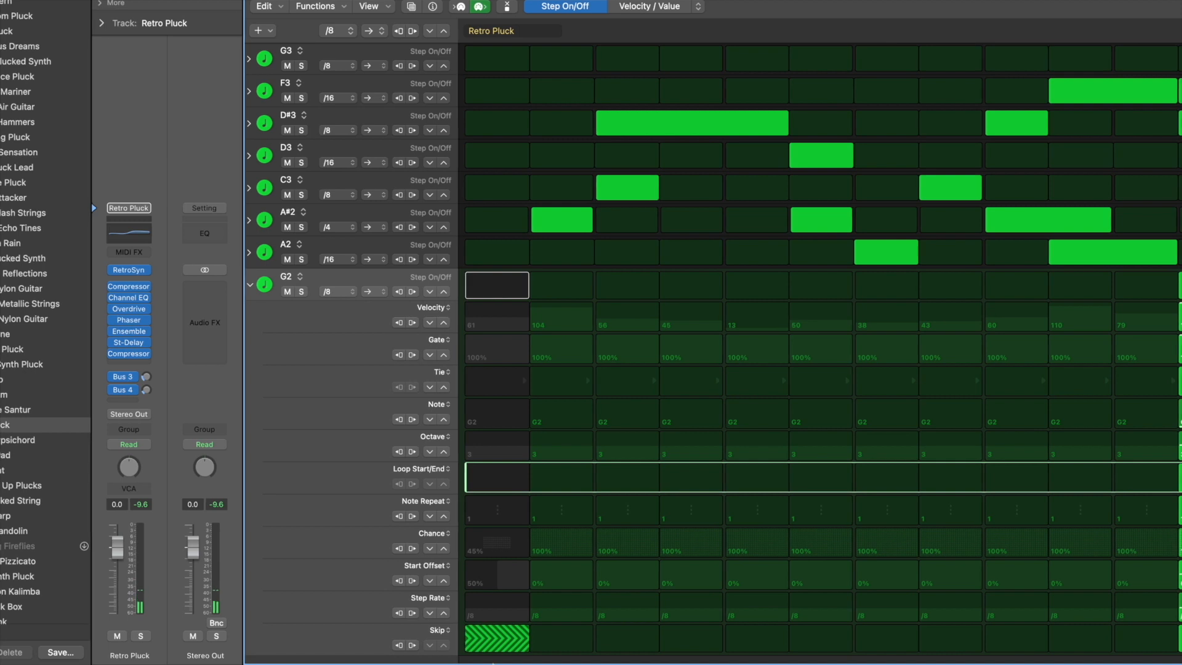
pyautogui.click(493, 608)
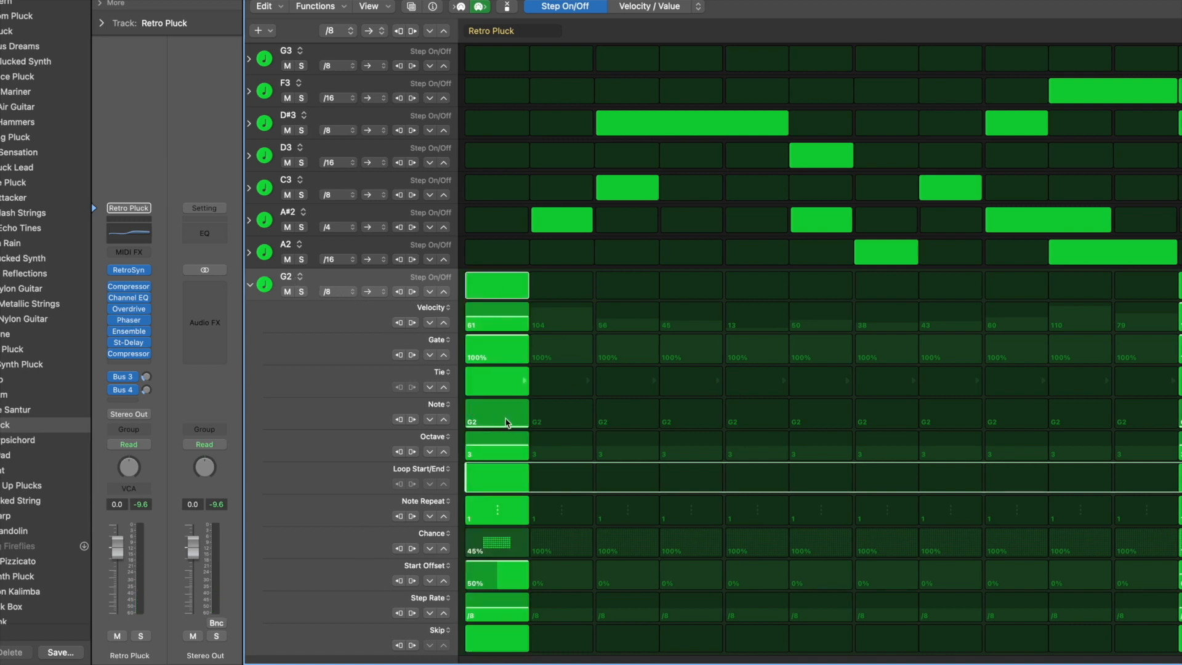
# - Change the note value of the G2 row's first step so the row becomes melodic
pyautogui.moveTo(506, 421); pyautogui.dragTo(507, 420)
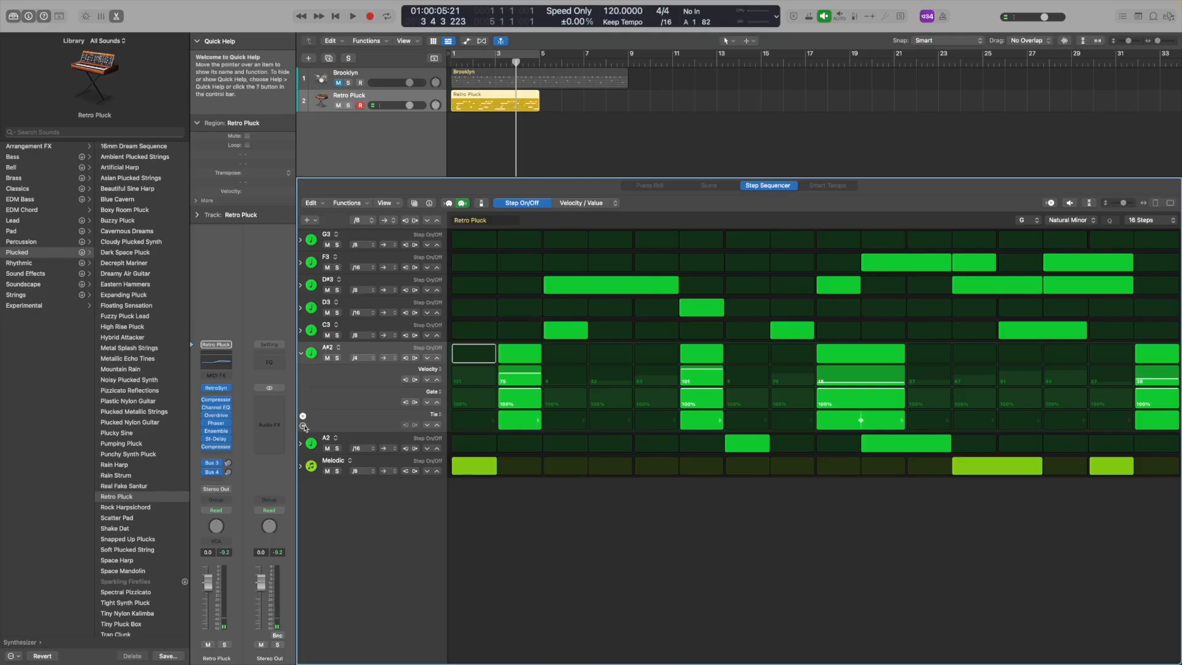
# - Add Chance, Note Repeat, Loop Start/End, Octave and Note subrows to the A#2 row and randomize its chance values
pyautogui.click(303, 426)
pyautogui.click(303, 426)
pyautogui.rightClick(383, 444)
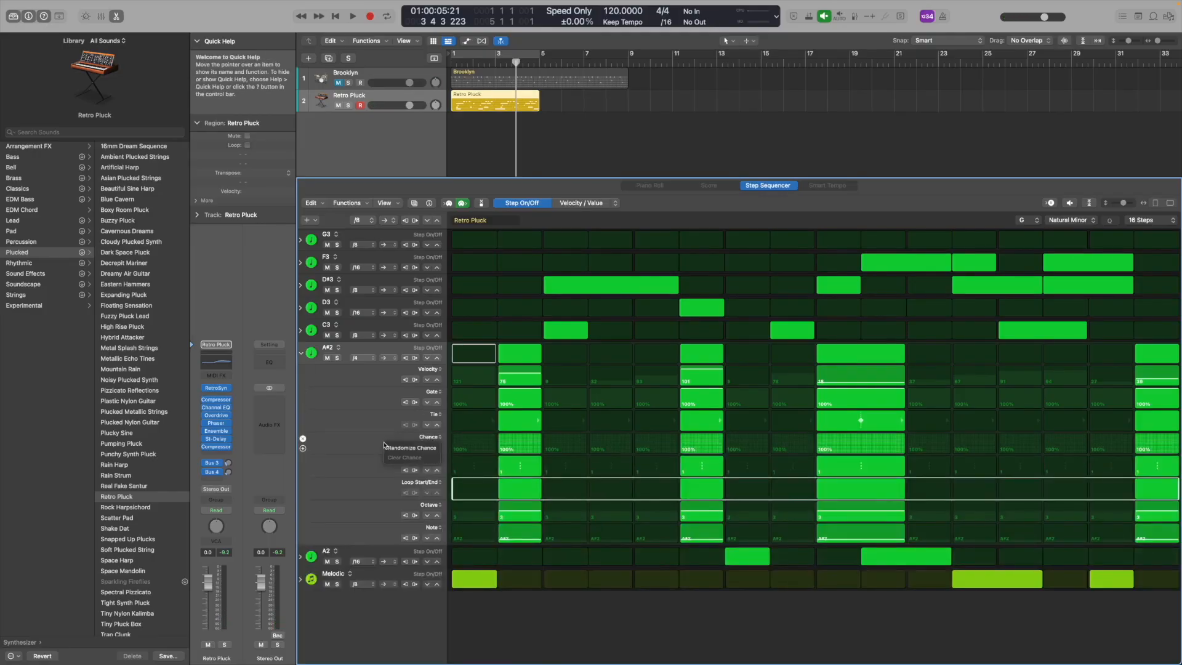
pyautogui.click(396, 449)
# - Add the same extra subrows to the D#3 row and randomize its chance and octave values
pyautogui.click(300, 285)
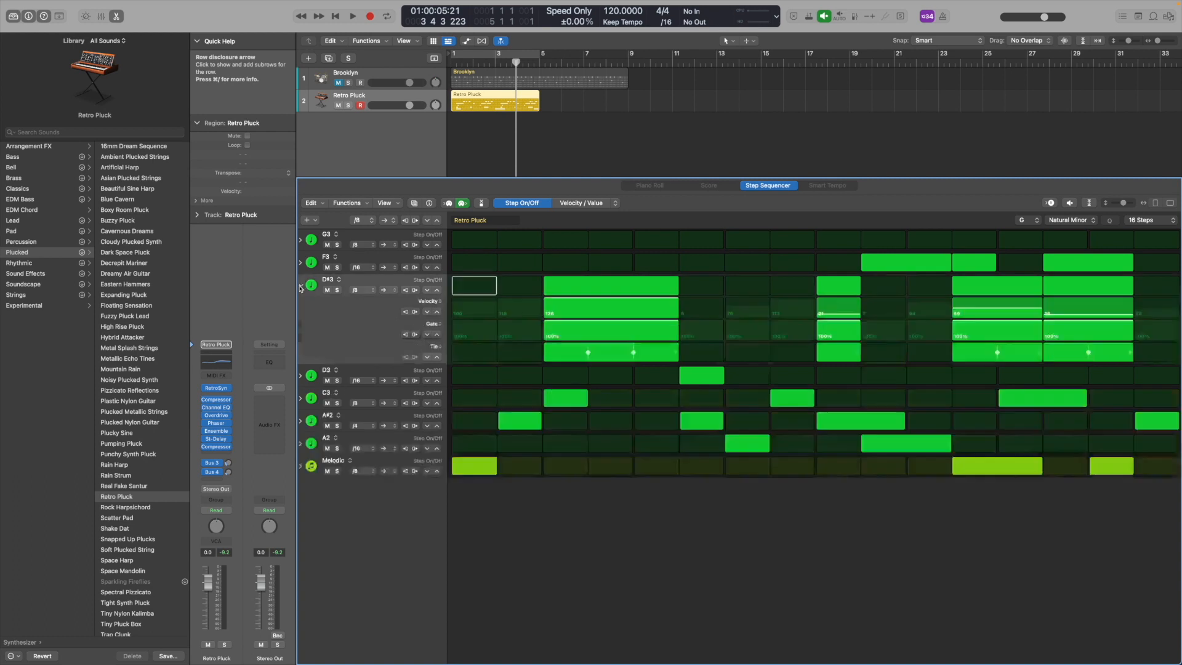
pyautogui.click(303, 357)
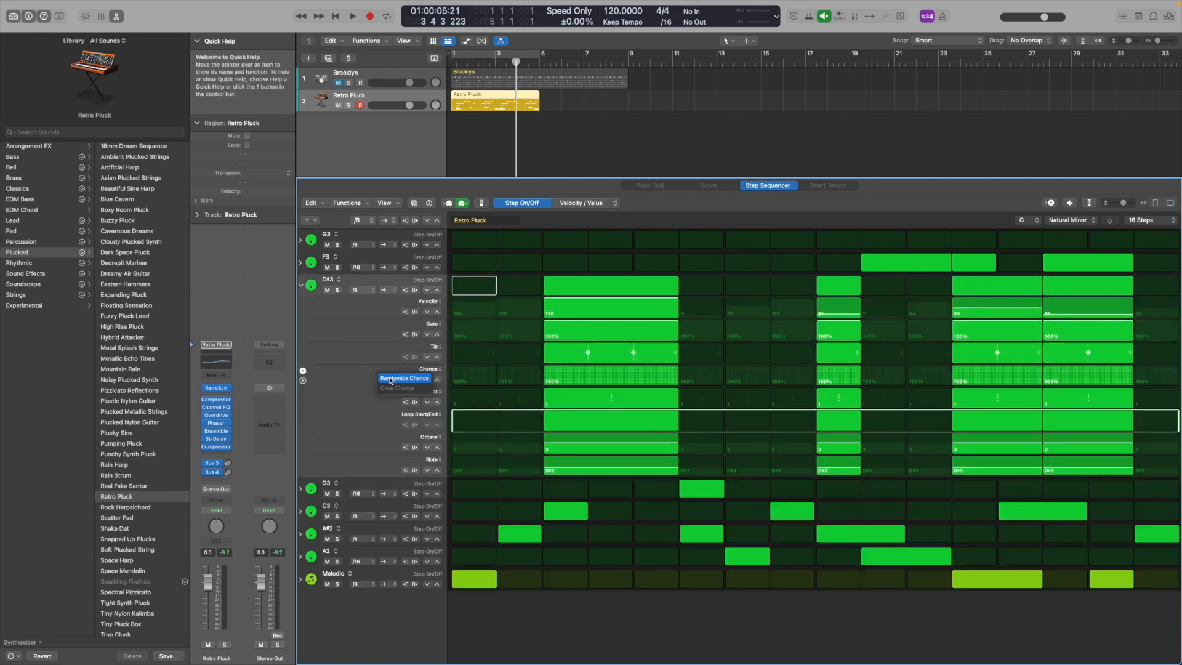
pyautogui.rightClick(386, 441)
pyautogui.click(401, 444)
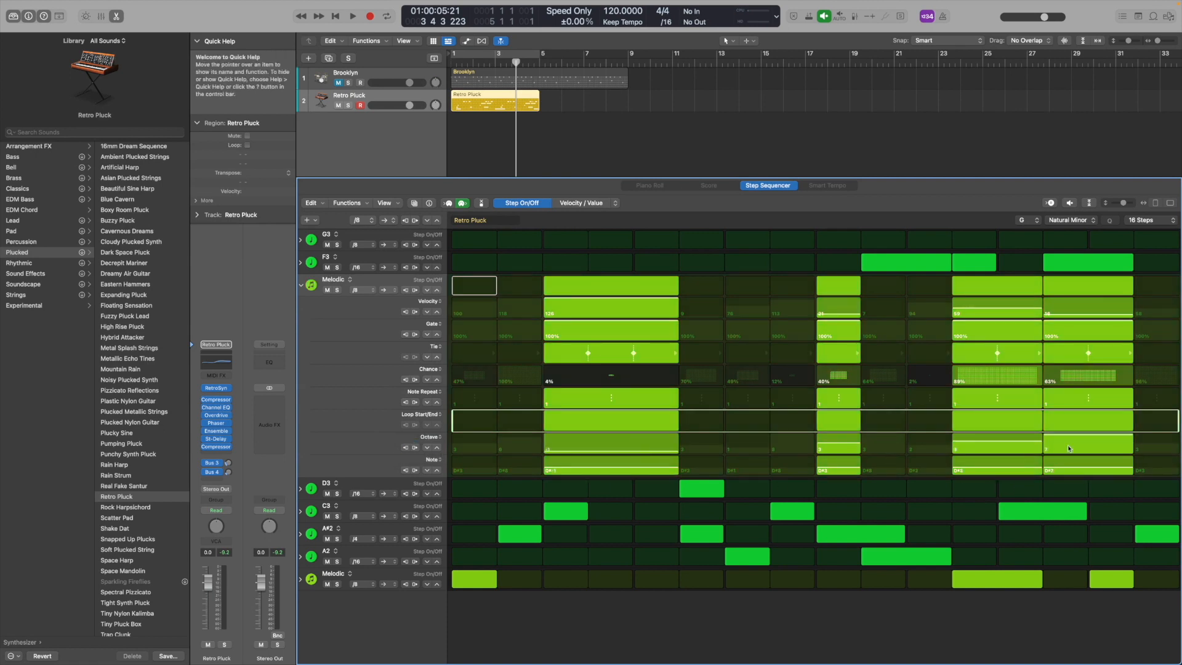
# - Add Note Repeat, Loop Start/End, Octave and Note subrows to the C3 row, randomize its octaves, and play the pattern
pyautogui.click(300, 512)
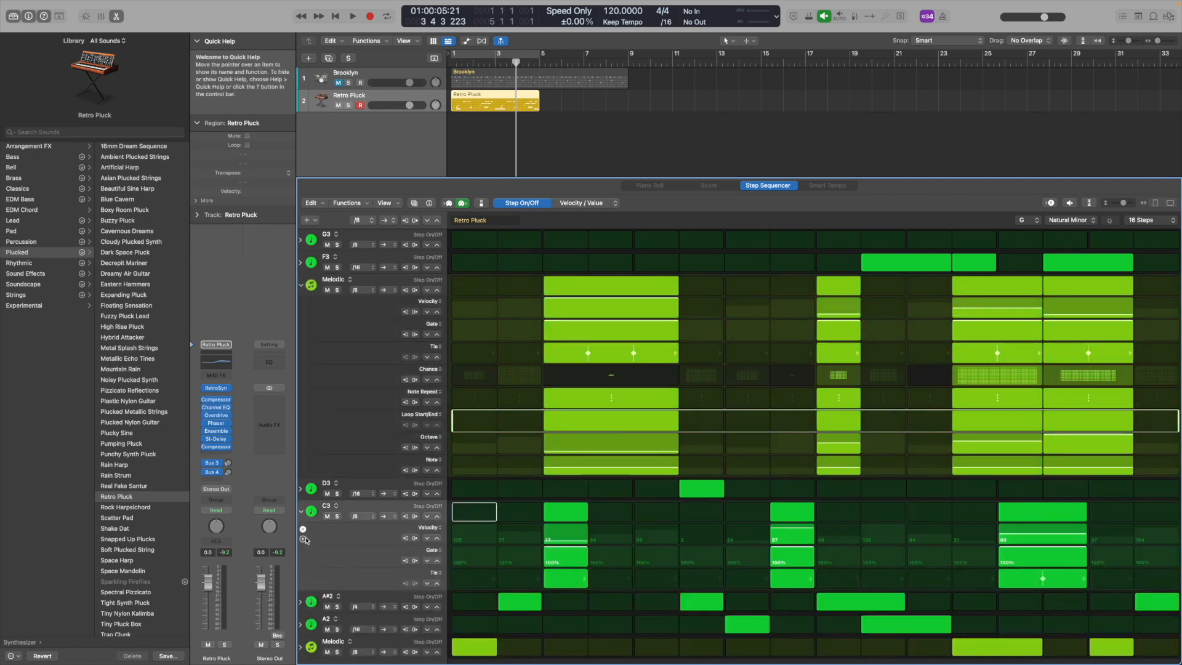
pyautogui.click(303, 540)
pyautogui.rightClick(372, 601)
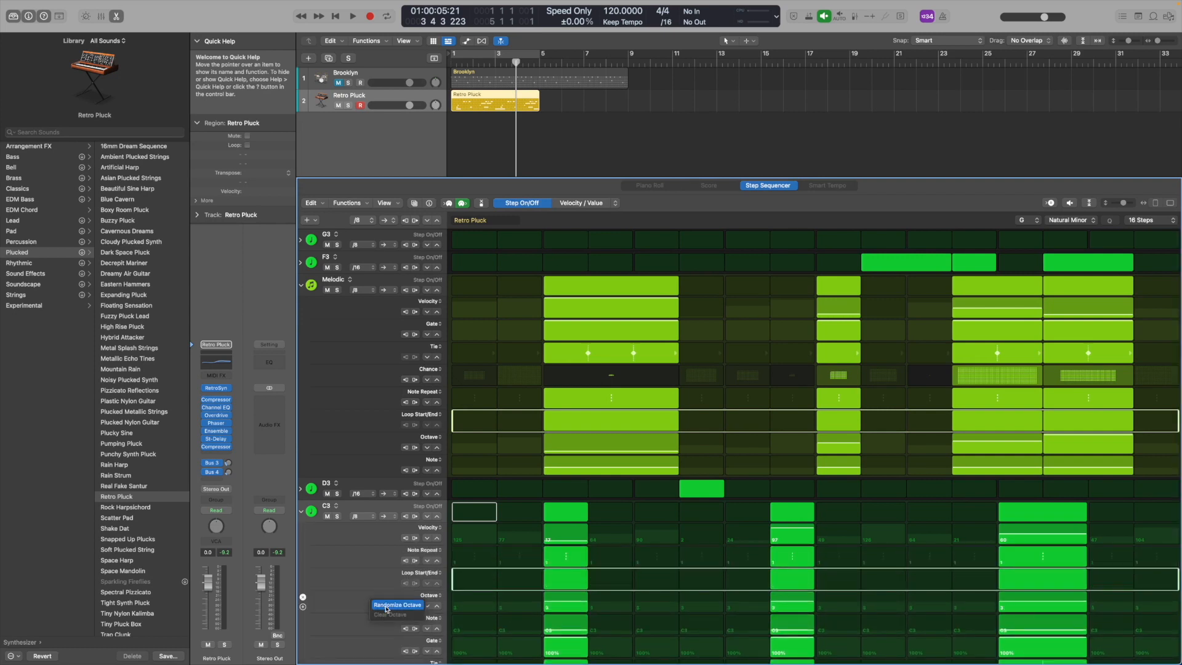
pyautogui.click(386, 609)
pyautogui.press('space')
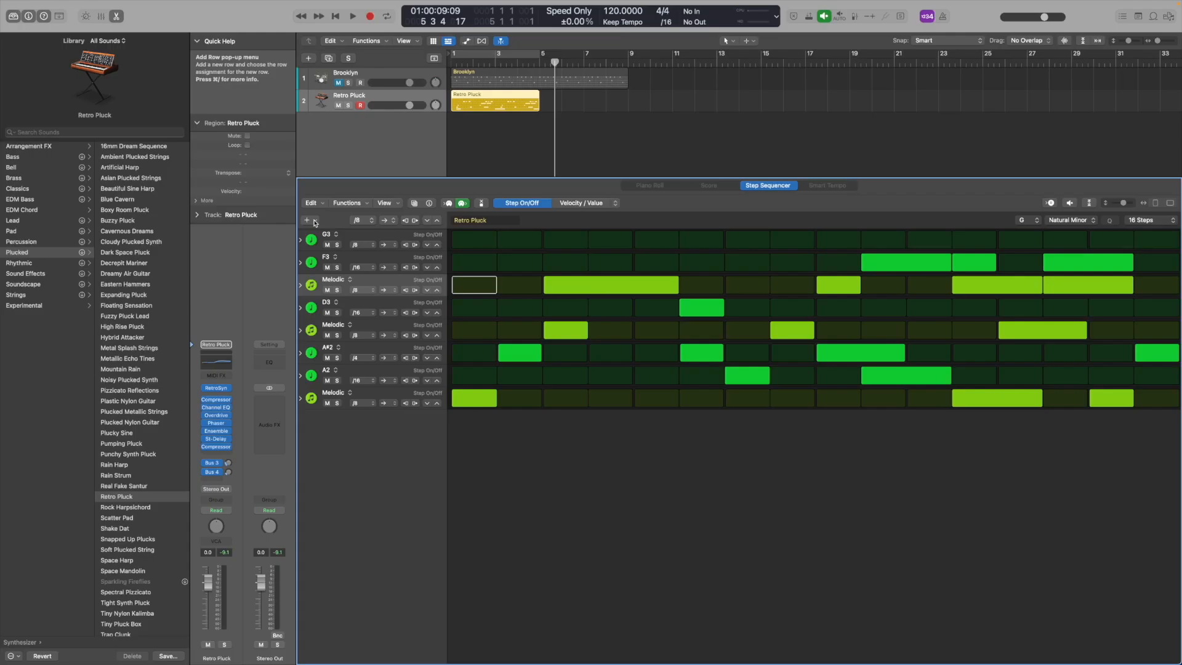
# - Add a 1 = Modulation automation row with steps 1, 6 and 11 on, set step 6's value to 127, and play it
pyautogui.moveTo(356, 236)
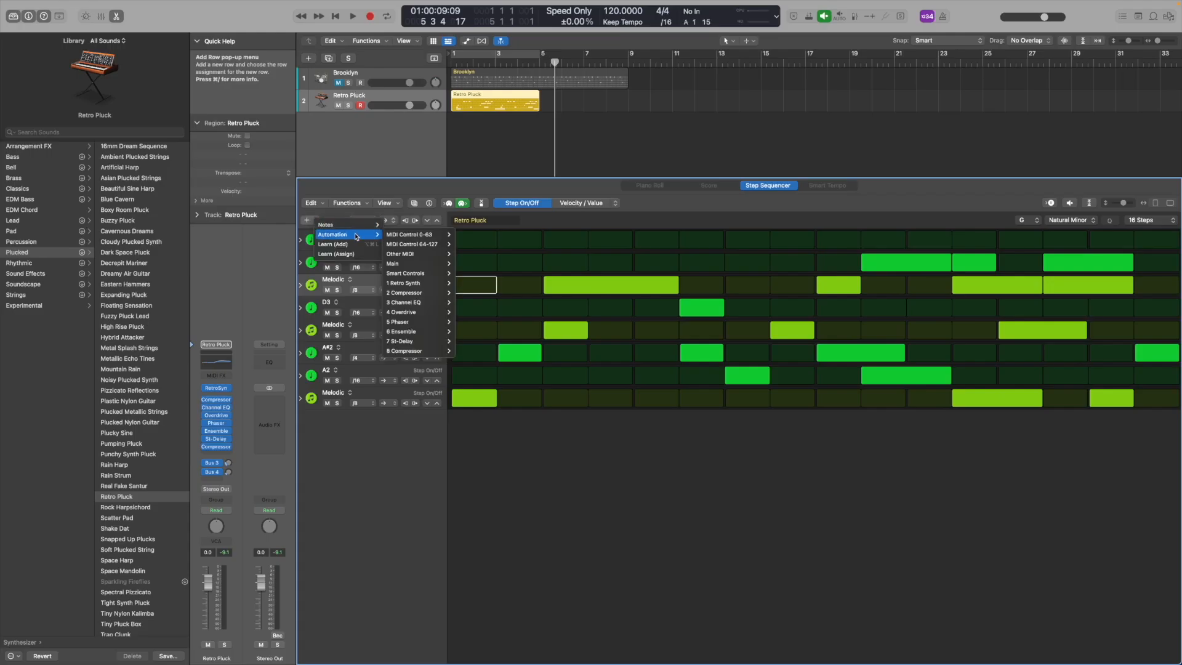
pyautogui.moveTo(405, 239)
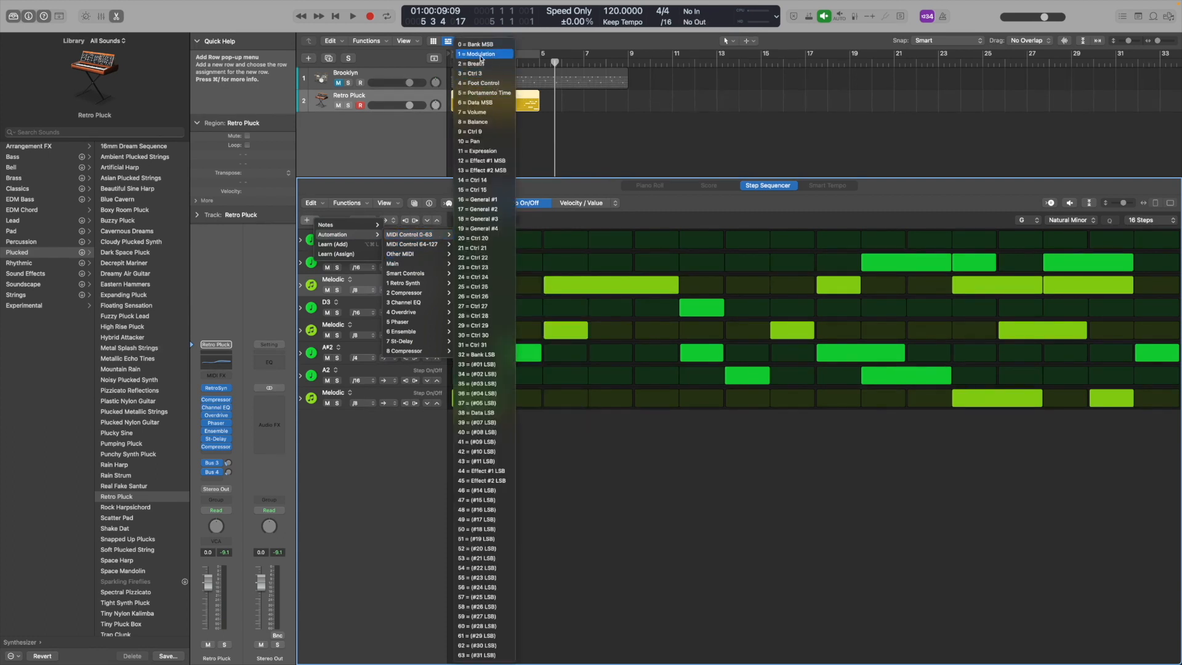
pyautogui.click(480, 55)
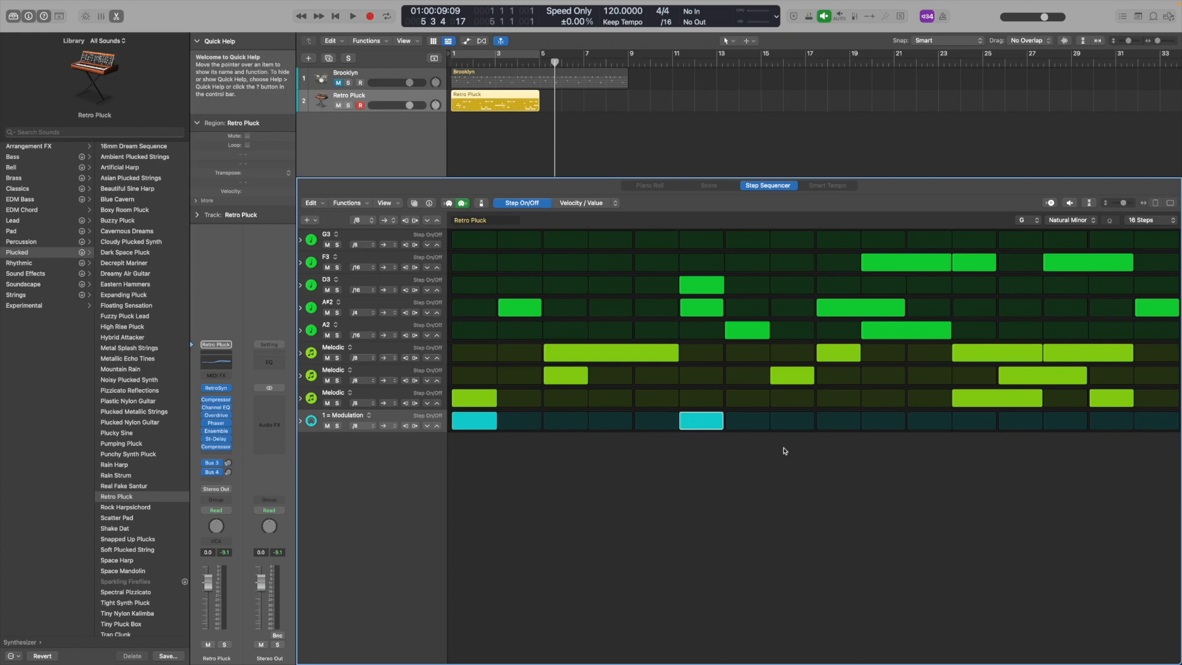
pyautogui.click(300, 422)
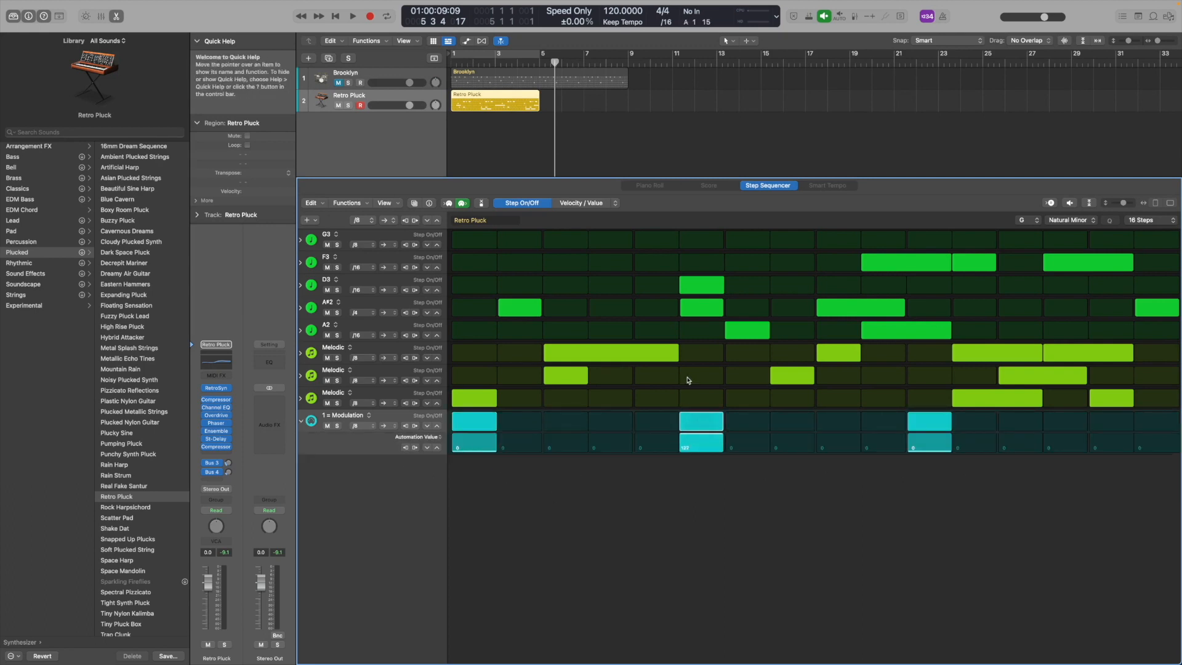
pyautogui.press('space')
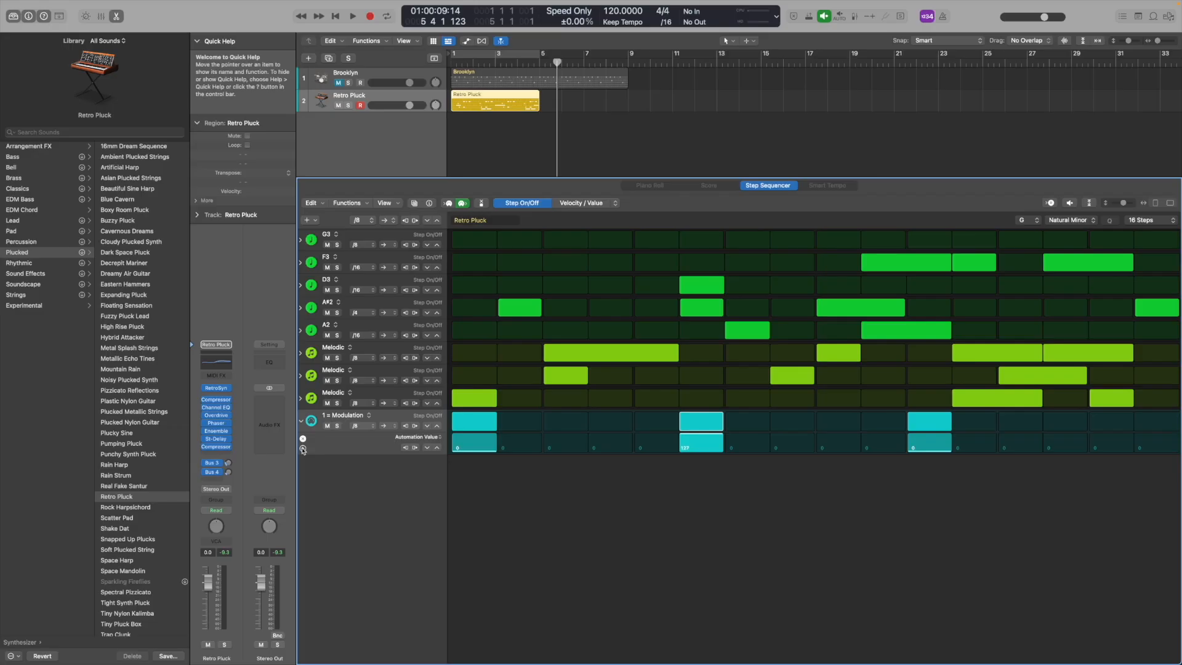
# - Add Chance, Loop Start/End and Tie subrows to the Modulation row, set step 6's chance to about 73%, and play the pattern
pyautogui.click(302, 449)
pyautogui.click(302, 449)
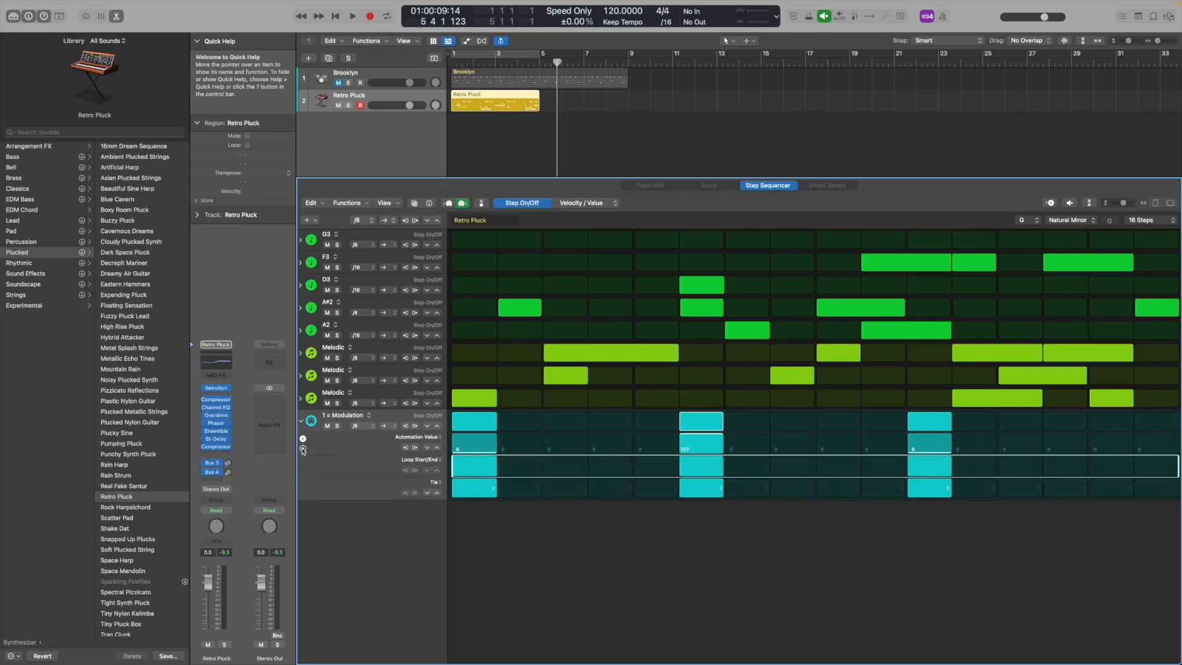
pyautogui.click(303, 448)
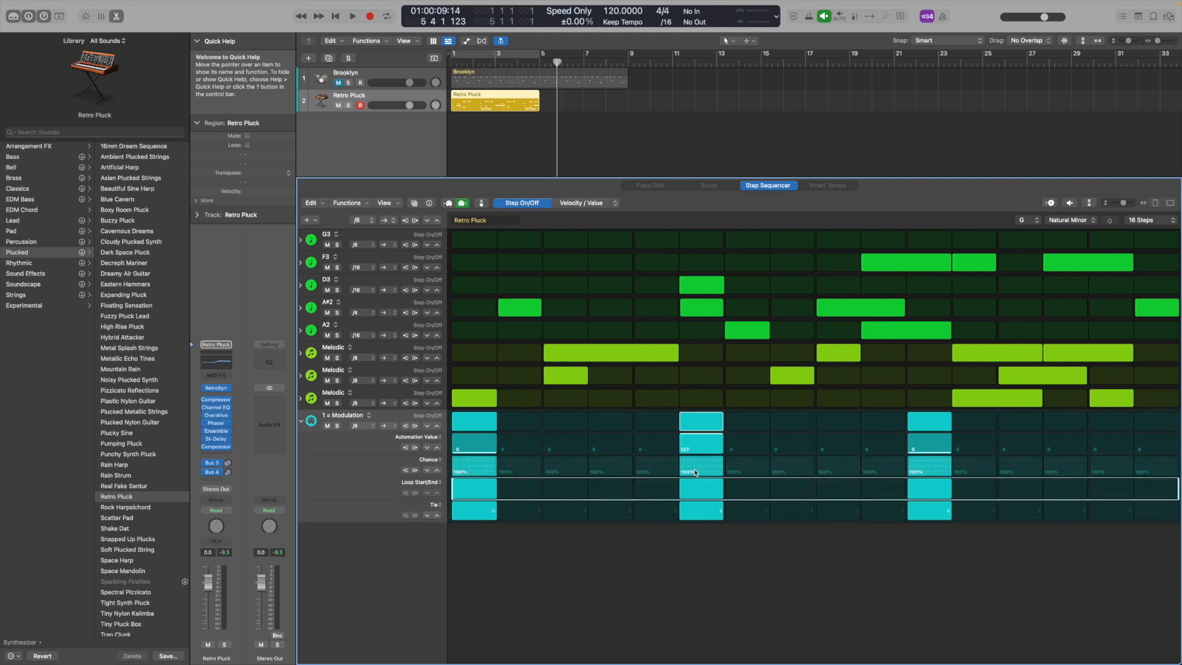
pyautogui.moveTo(700, 469); pyautogui.dragTo(700, 464)
pyautogui.press('space')
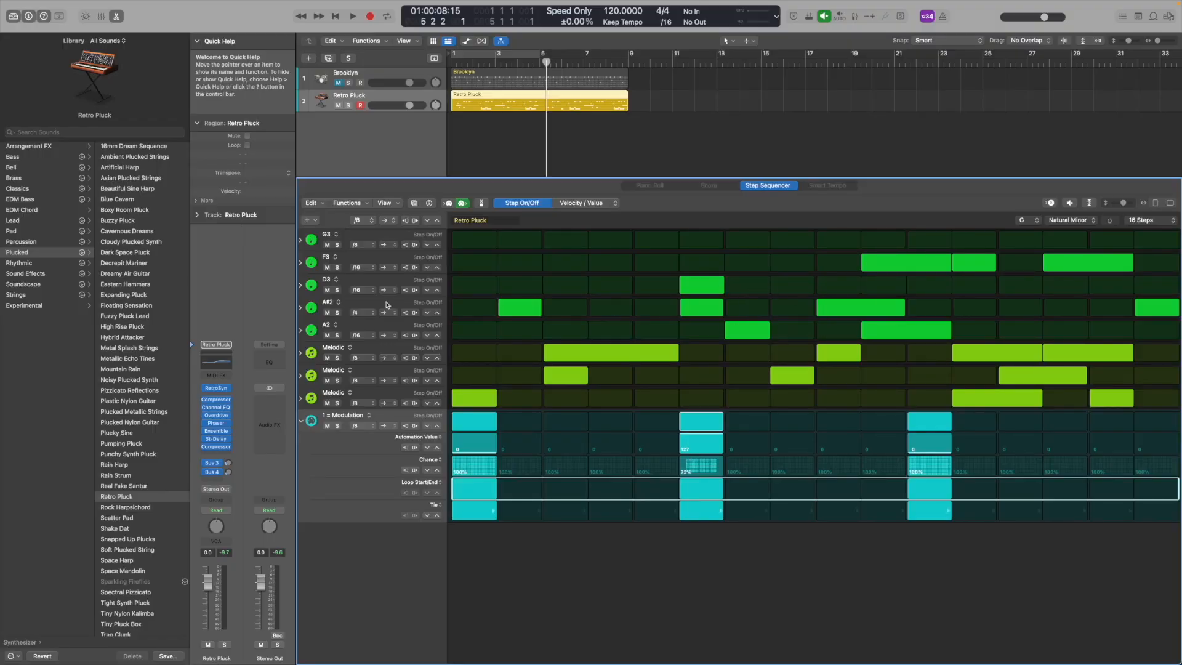
# - Limit the A#2 row's loop to steps 5 through 12 in its Loop Start/End subrow and play the pattern
pyautogui.click(301, 308)
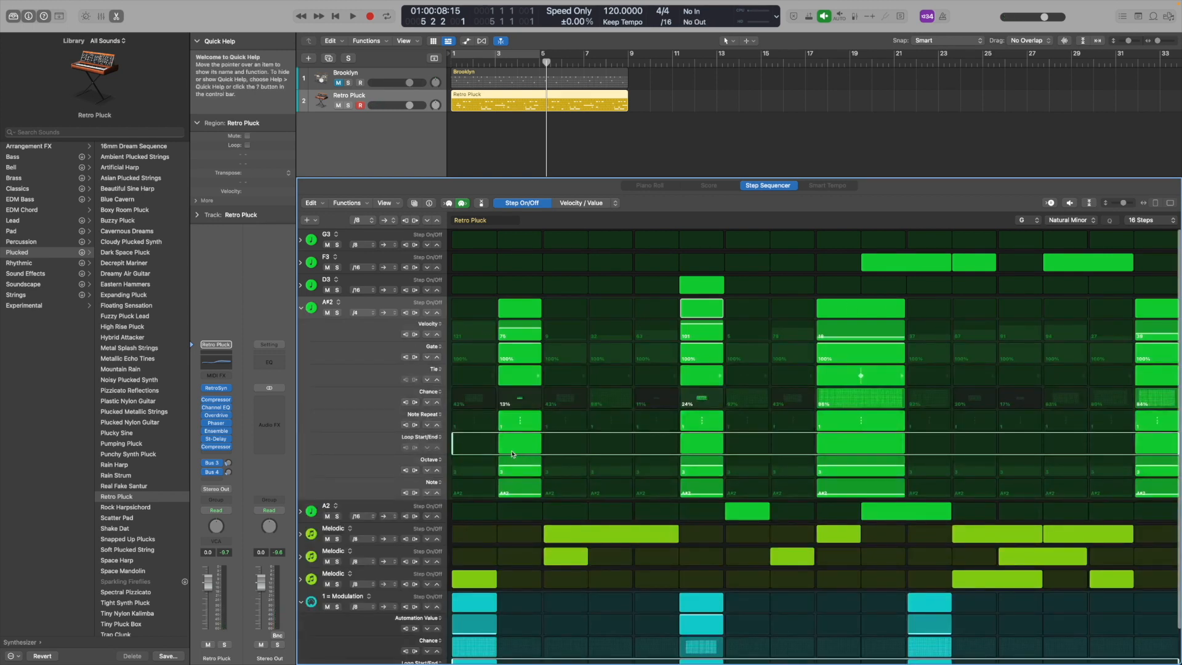
pyautogui.click(455, 447)
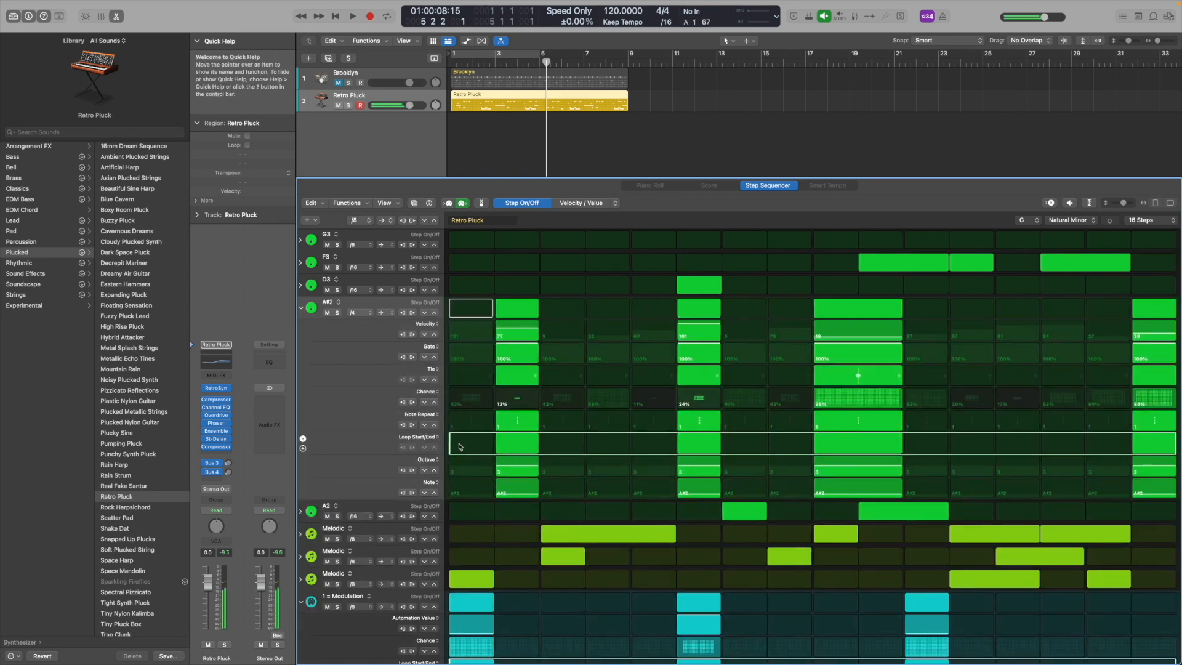
pyautogui.moveTo(462, 446); pyautogui.dragTo(636, 450)
pyautogui.moveTo(1100, 449); pyautogui.dragTo(963, 445)
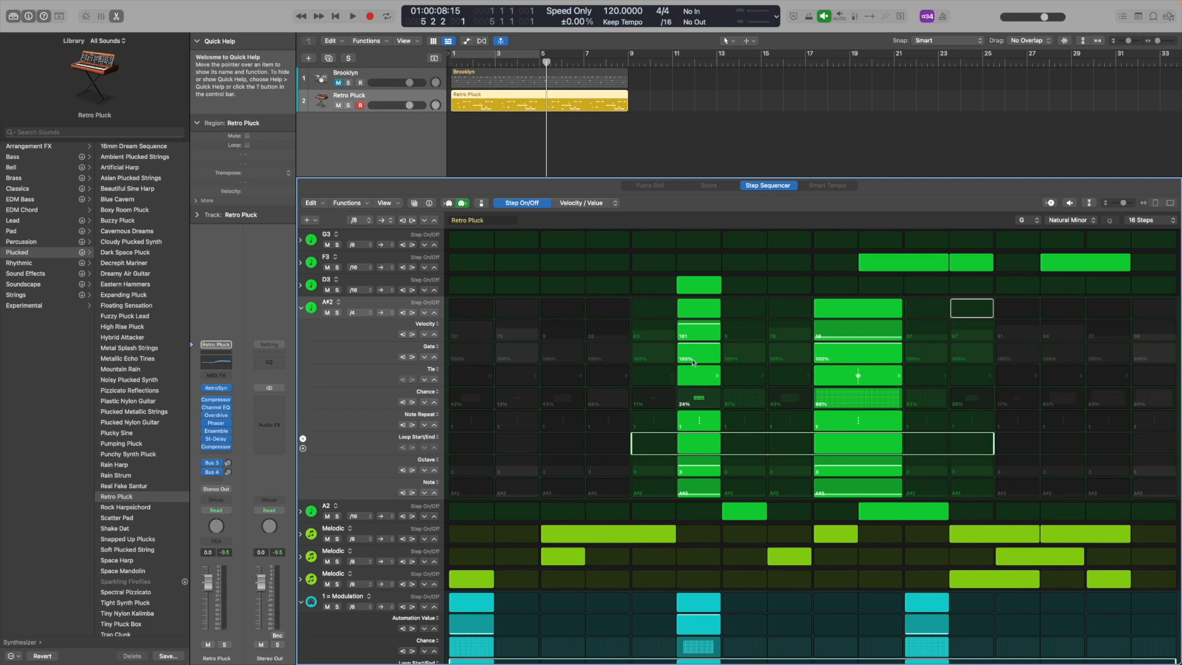
pyautogui.press('space')
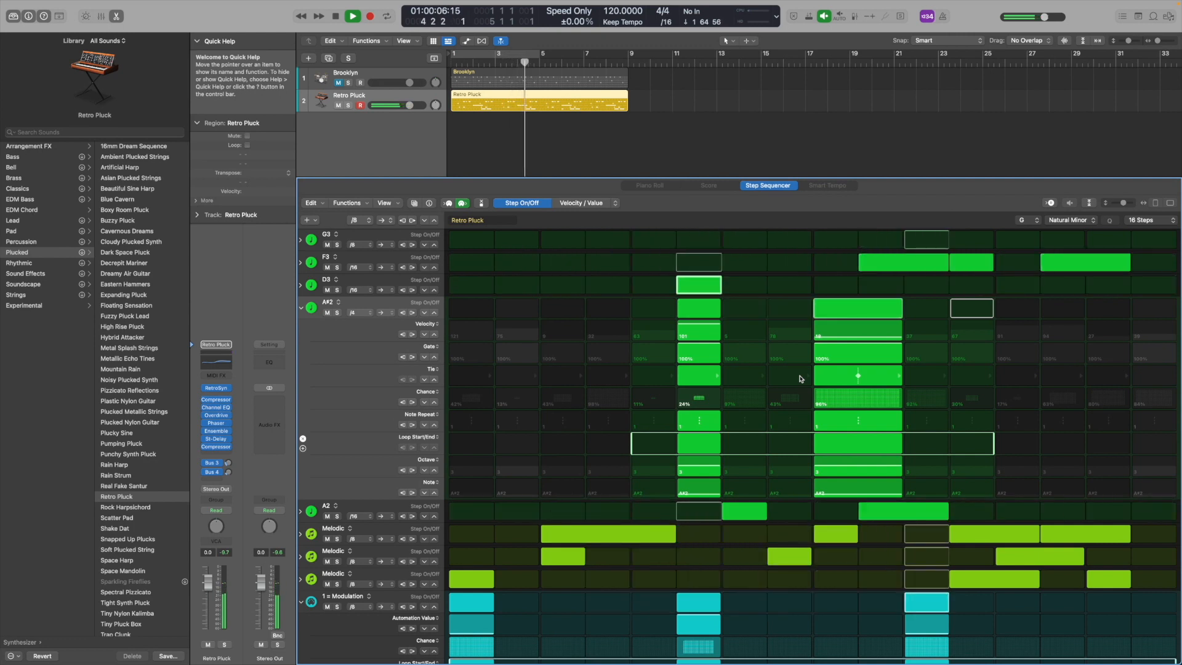
pyautogui.press('space')
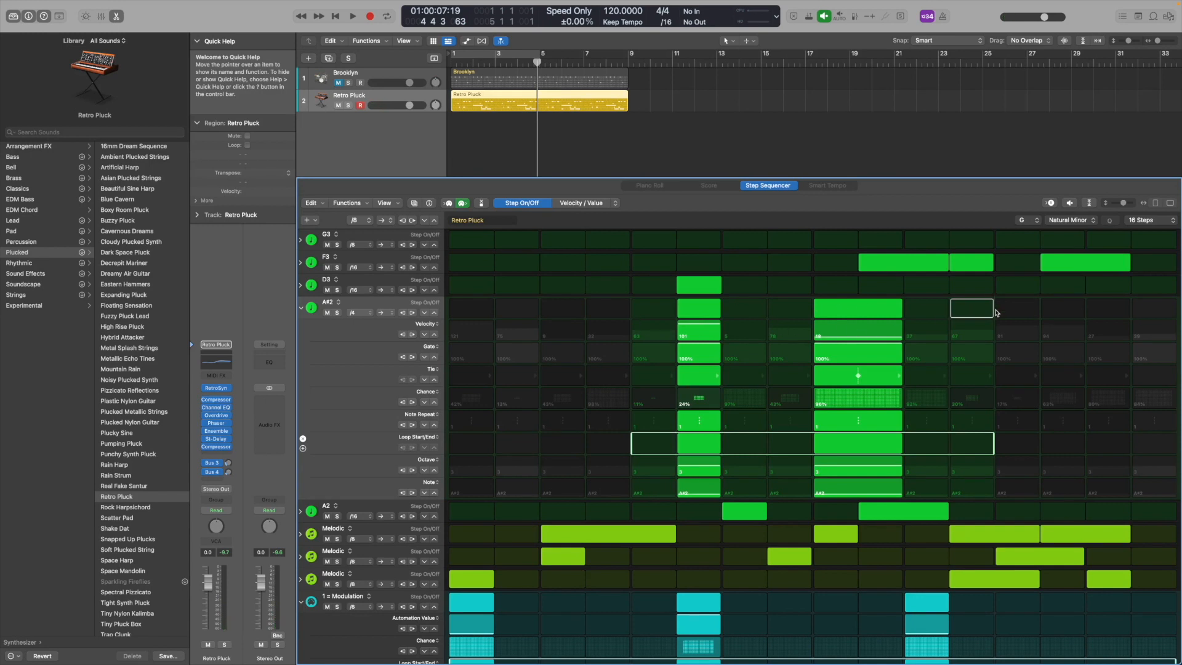
pyautogui.click(301, 307)
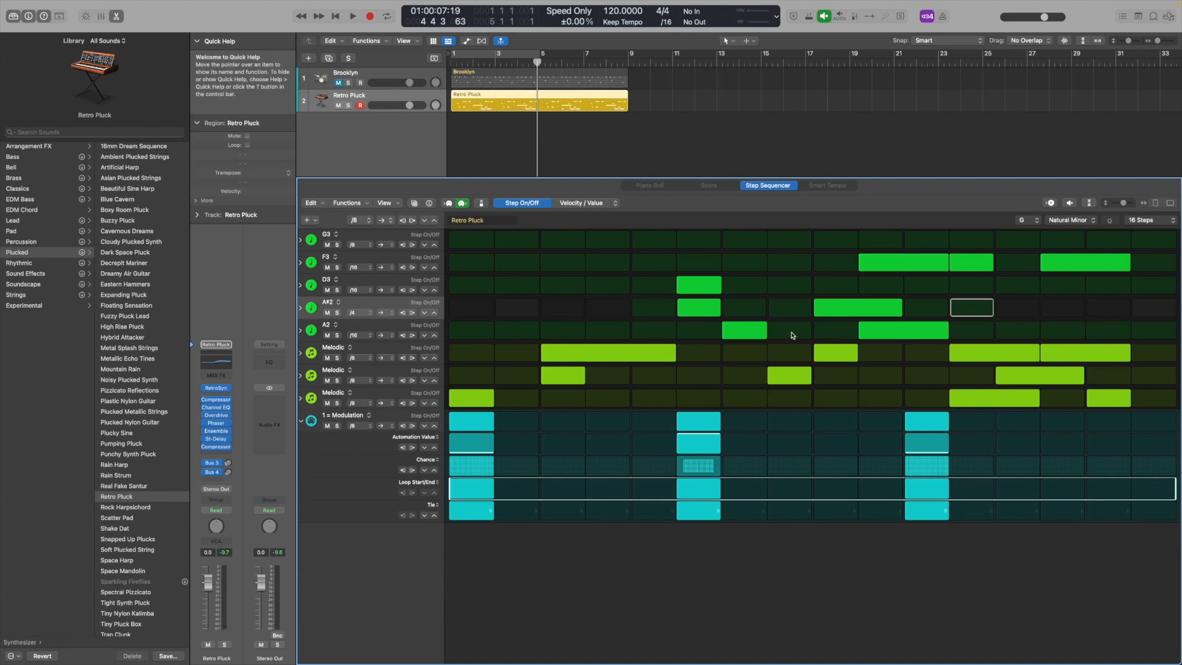
# - Add Loop Start/End, Octave and Note subrows to the A2 row
pyautogui.click(301, 330)
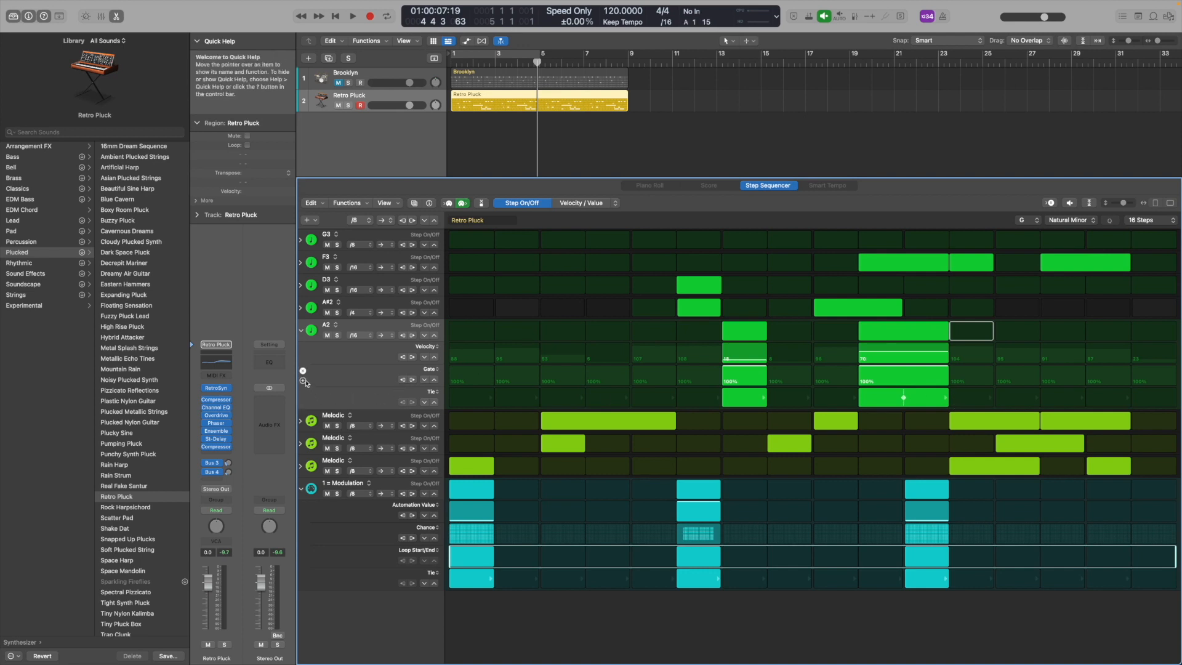
pyautogui.click(304, 381)
pyautogui.click(304, 381)
pyautogui.click(304, 381)
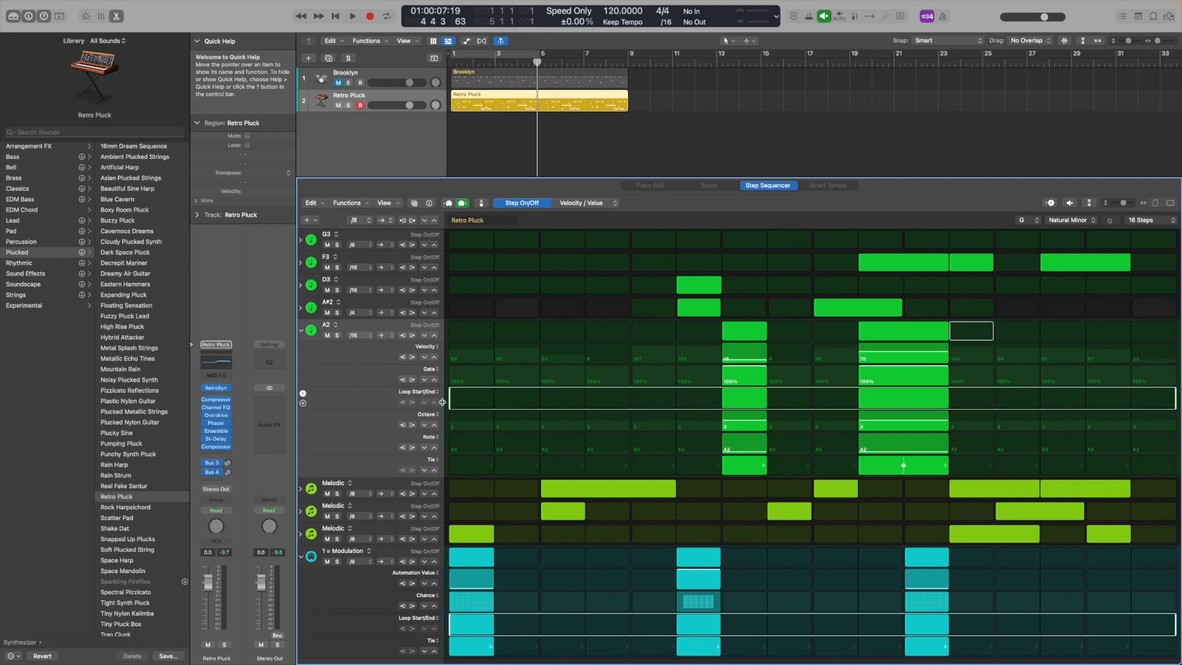
# - Limit the A2 row's loop to steps 6 through 12 and play the pattern
pyautogui.moveTo(469, 403); pyautogui.dragTo(688, 404)
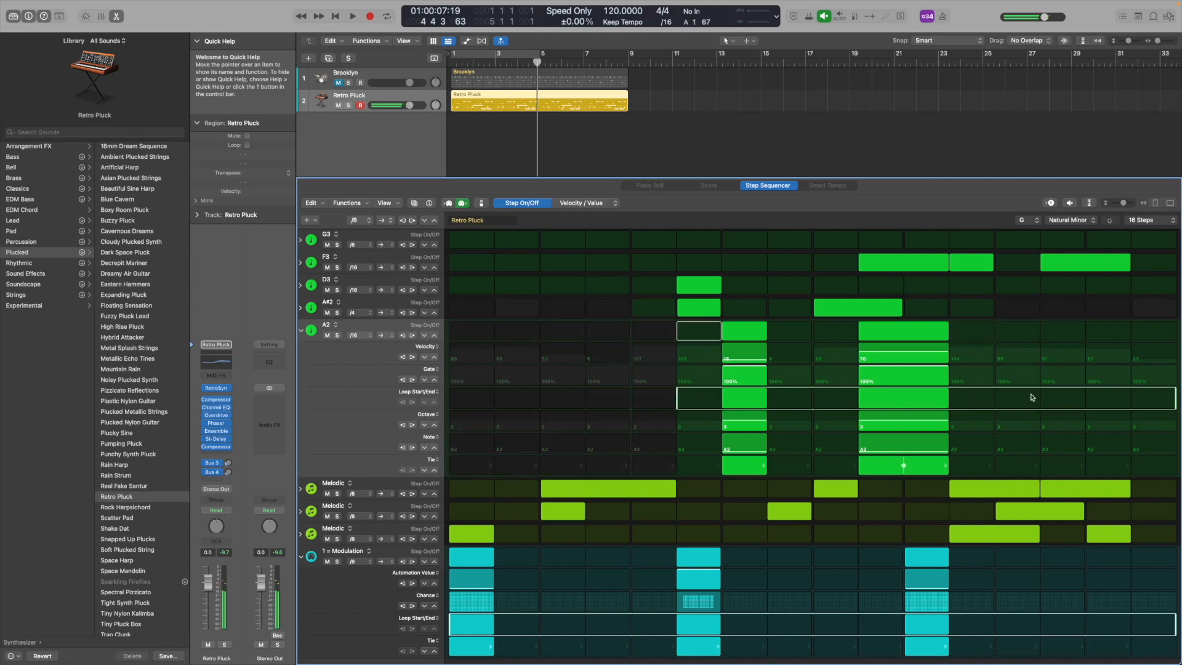
pyautogui.moveTo(1149, 399); pyautogui.dragTo(988, 403)
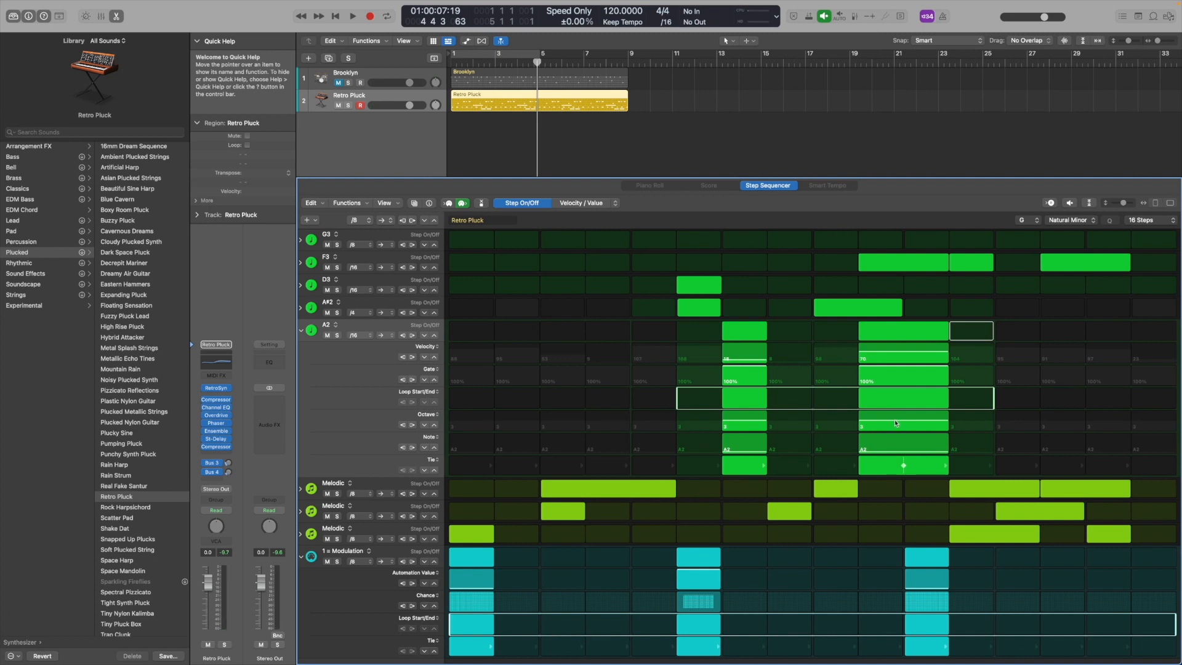
pyautogui.press('space')
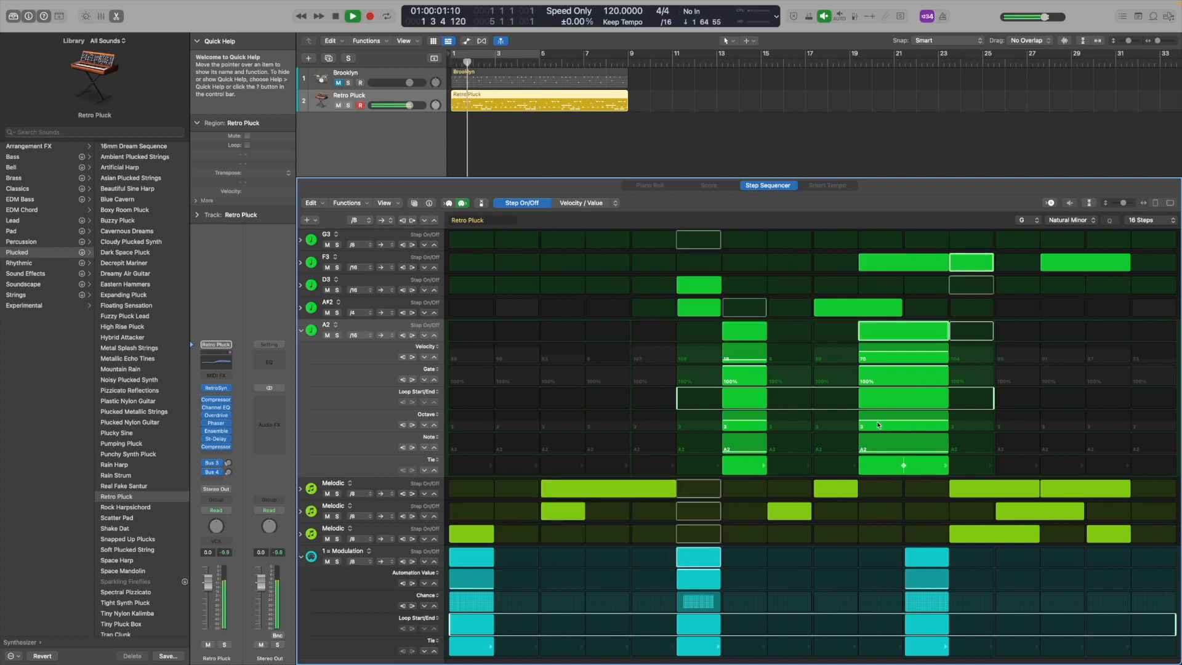